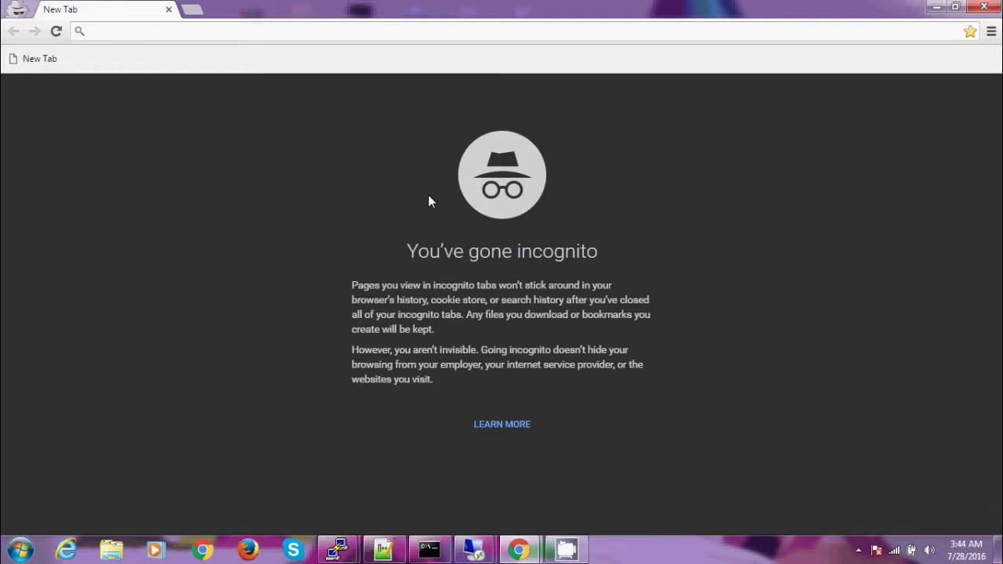
# - Open the Google home page and search for "vega web scanner"
pyautogui.write('goo')
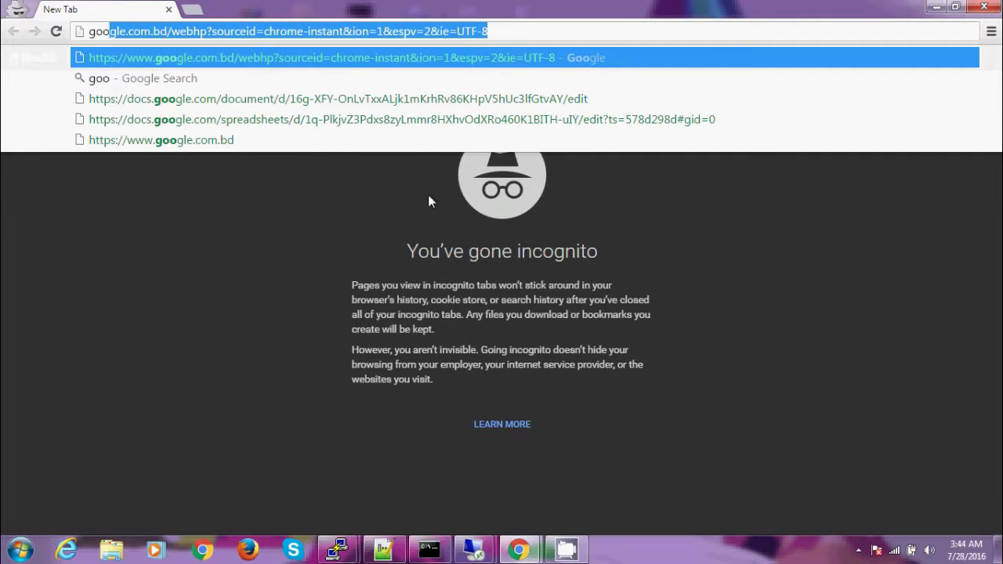
pyautogui.write('gle')
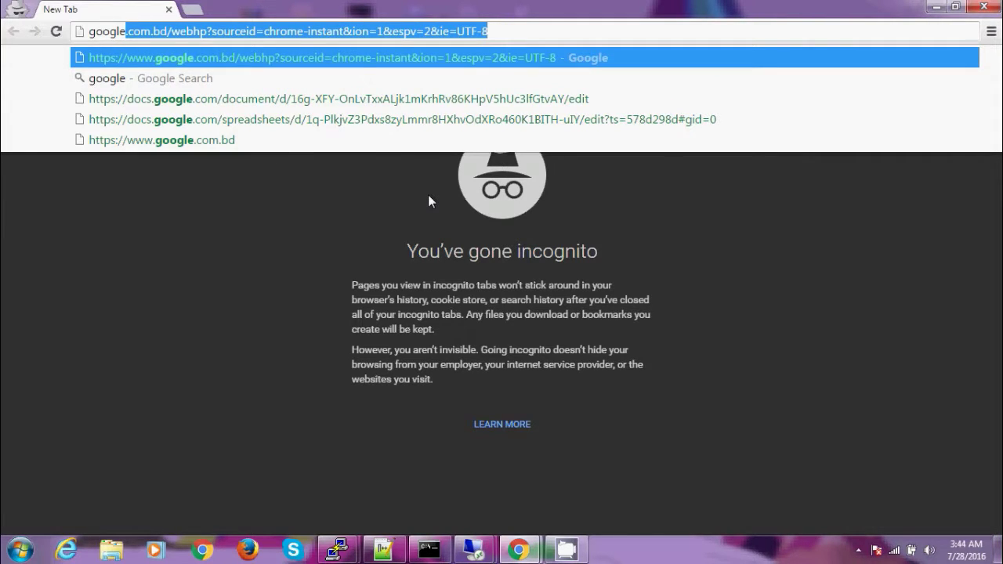
pyautogui.hotkey('ctrl', 'Return')
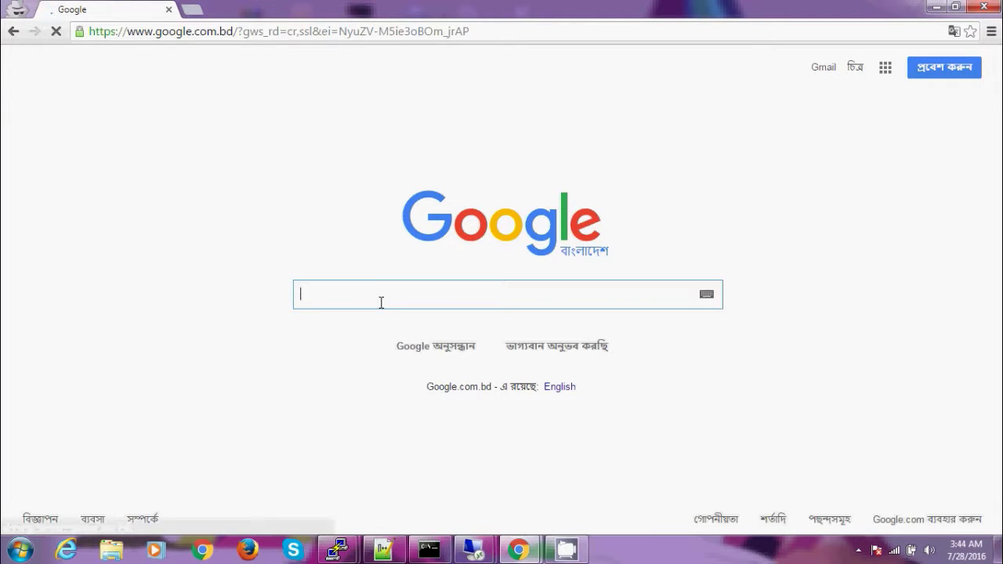
pyautogui.write('vega')
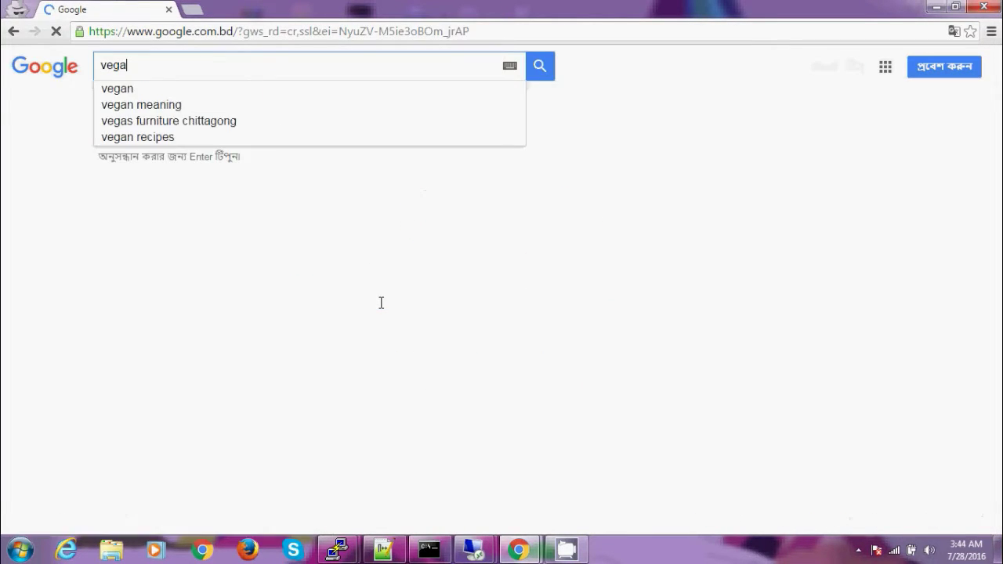
pyautogui.write(' web')
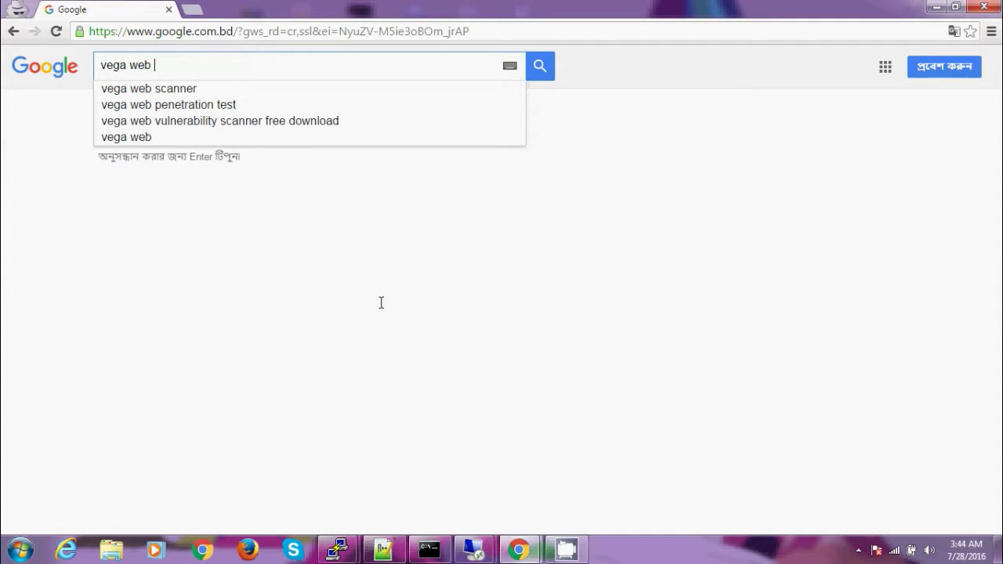
pyautogui.click(191, 92)
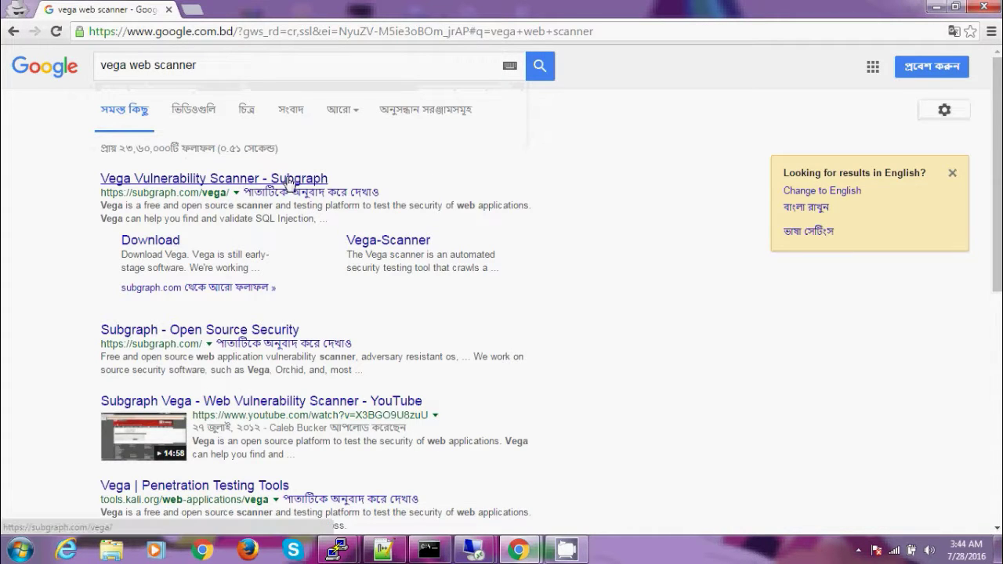
# - Open Subgraph's Vega Vulnerability Scanner page from the search results and go to its download page
pyautogui.moveTo(276, 182); pyautogui.dragTo(256, 180)
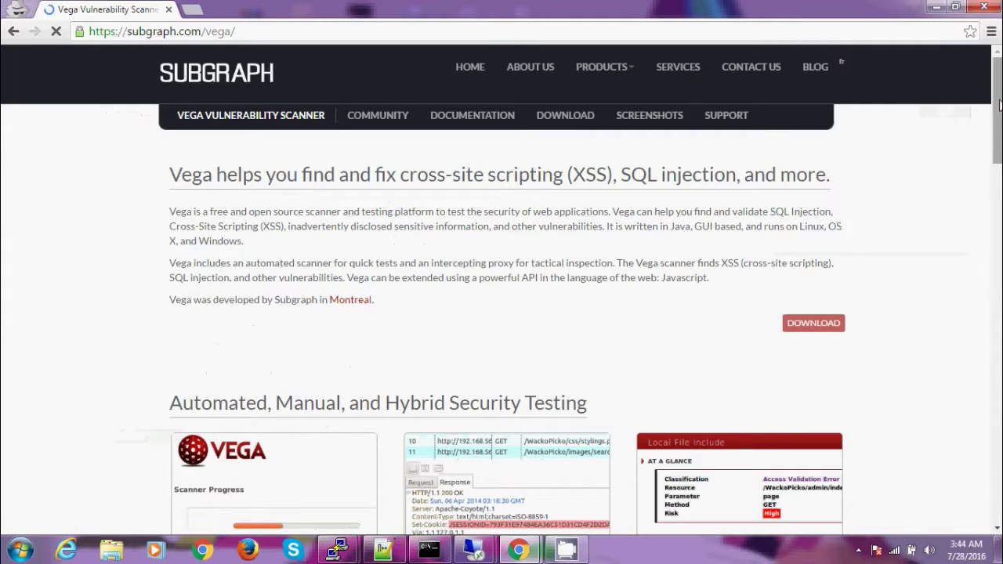
pyautogui.moveTo(999, 106); pyautogui.dragTo(967, 112)
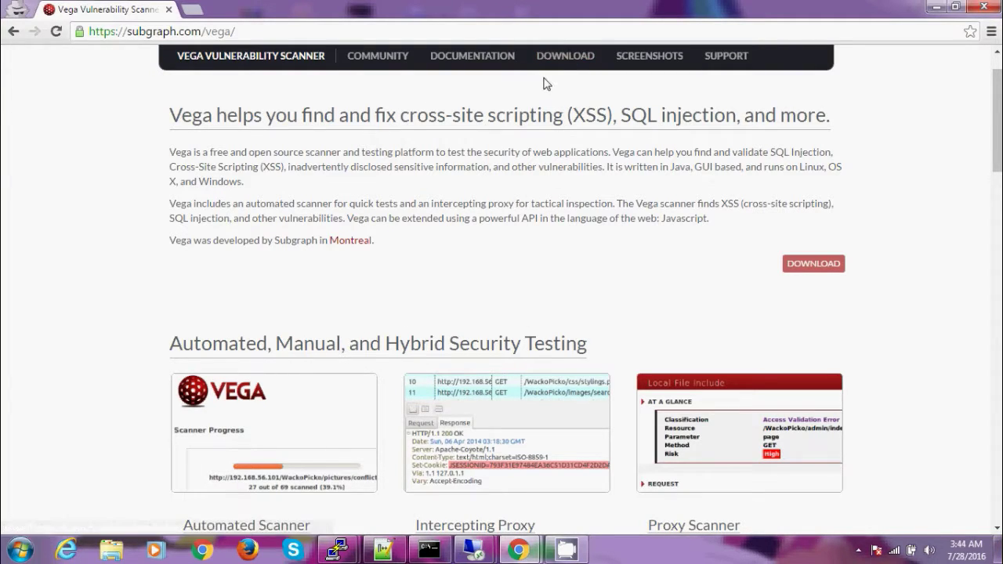
pyautogui.click(560, 59)
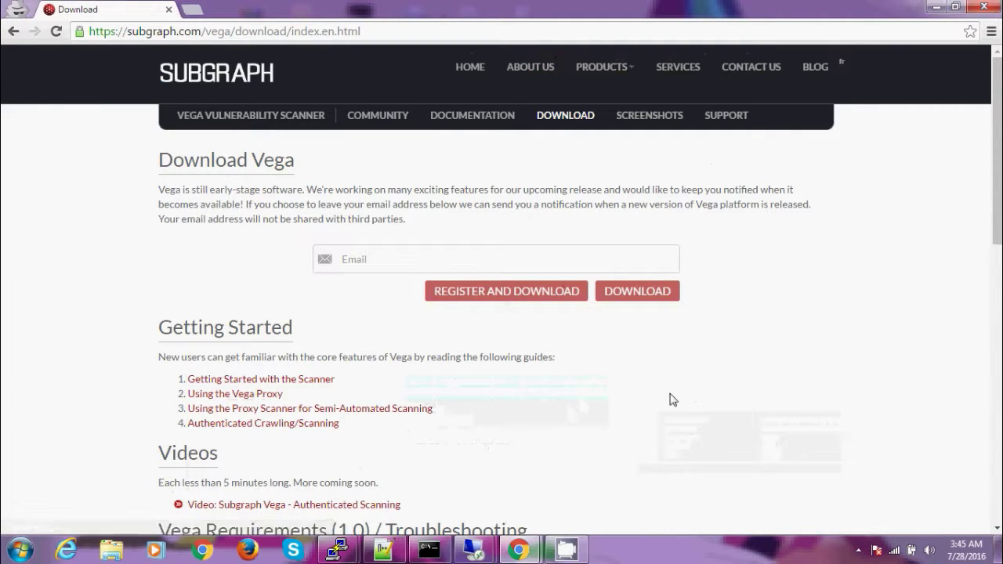
# - Look through the Vega download page, including the getting started guides and the requirements and troubleshooting notes
pyautogui.scroll(-3, 670, 400)
pyautogui.scroll(-1, 670, 400)
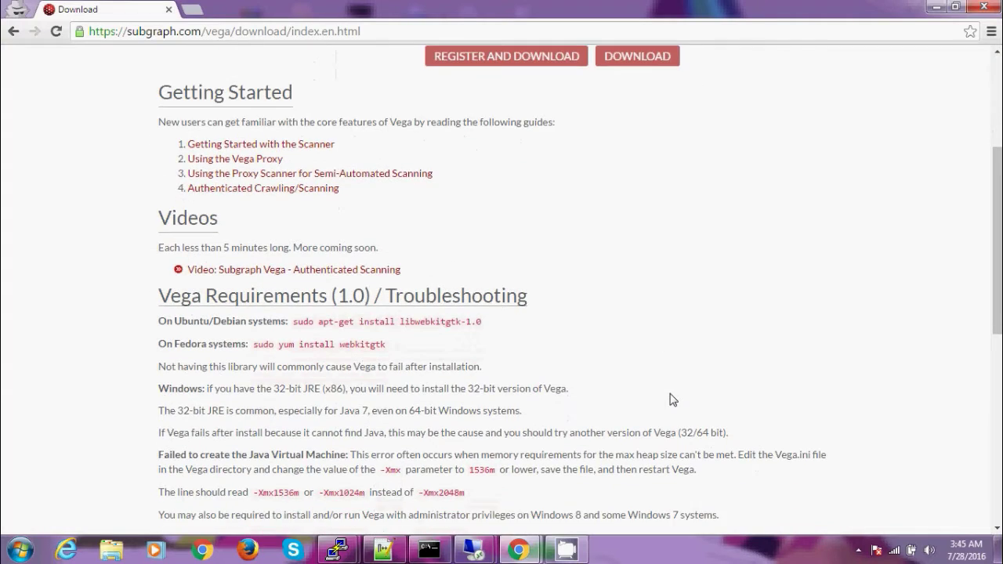
pyautogui.scroll(-2, 670, 400)
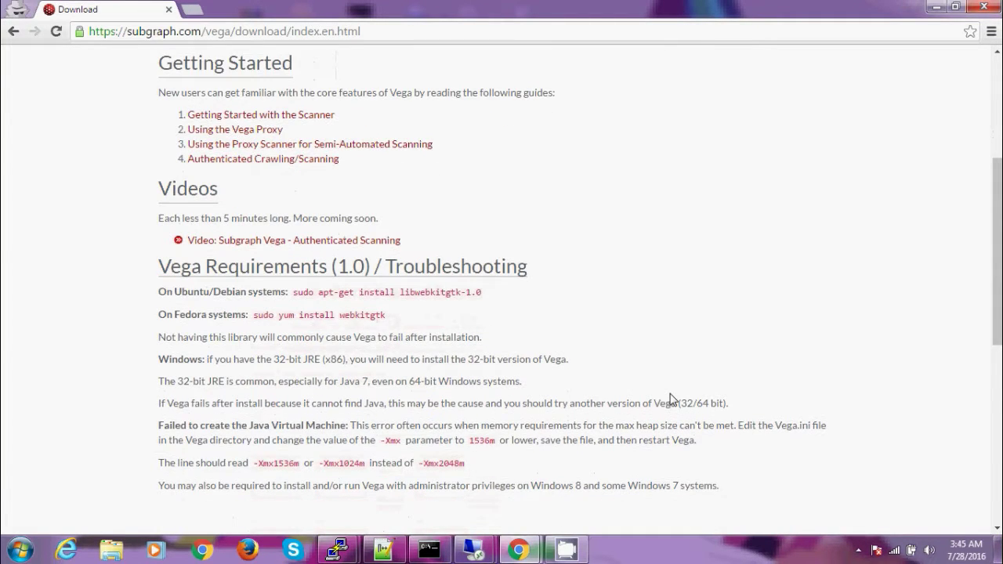
pyautogui.scroll(3, 672, 400)
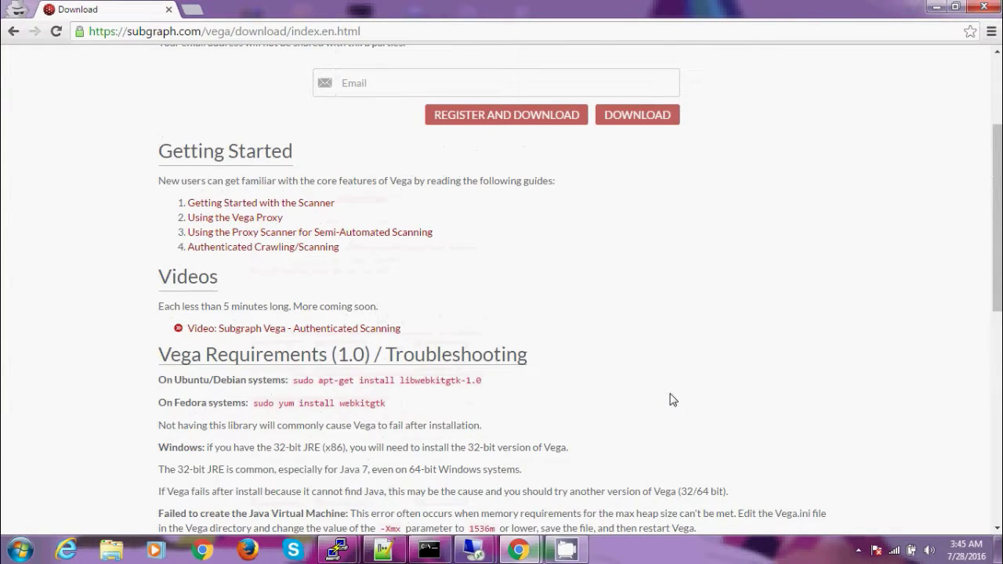
pyautogui.scroll(1, 670, 400)
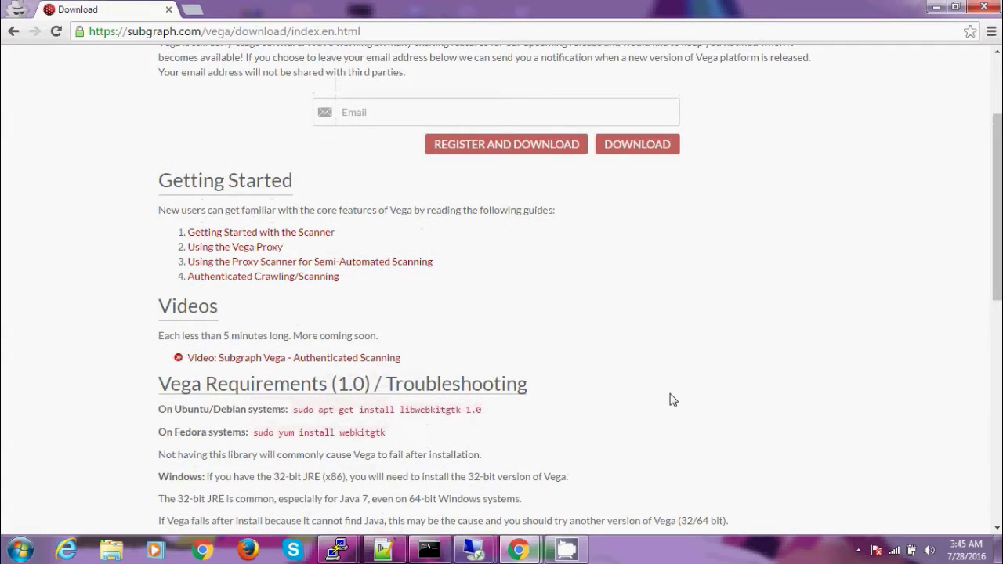
pyautogui.scroll(2, 670, 400)
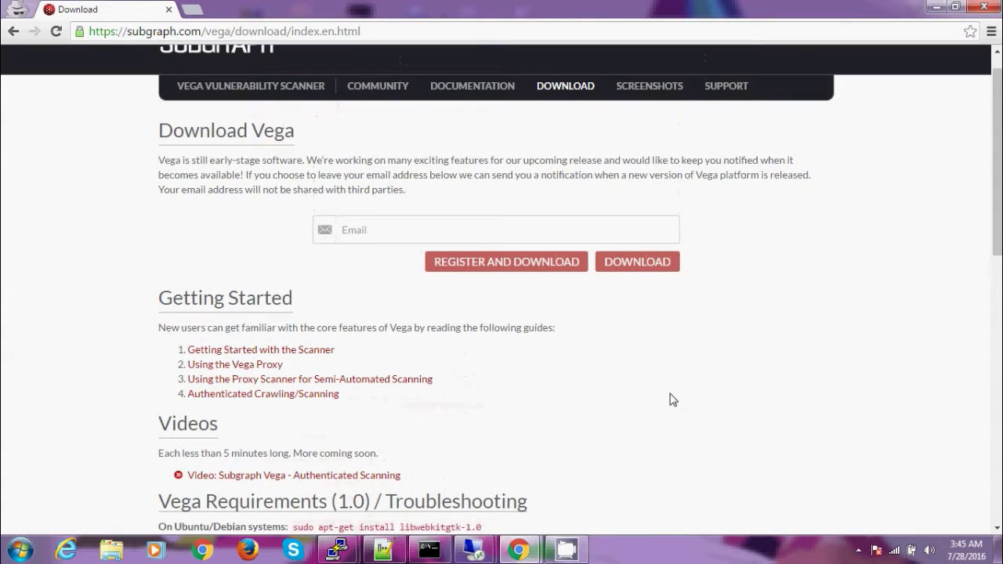
pyautogui.scroll(-1, 672, 399)
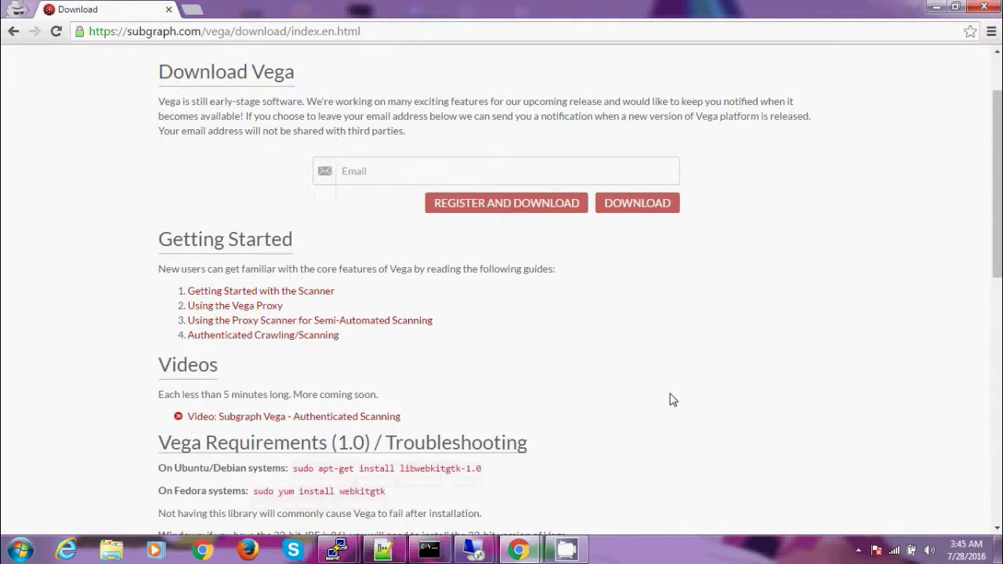
pyautogui.scroll(-1, 670, 400)
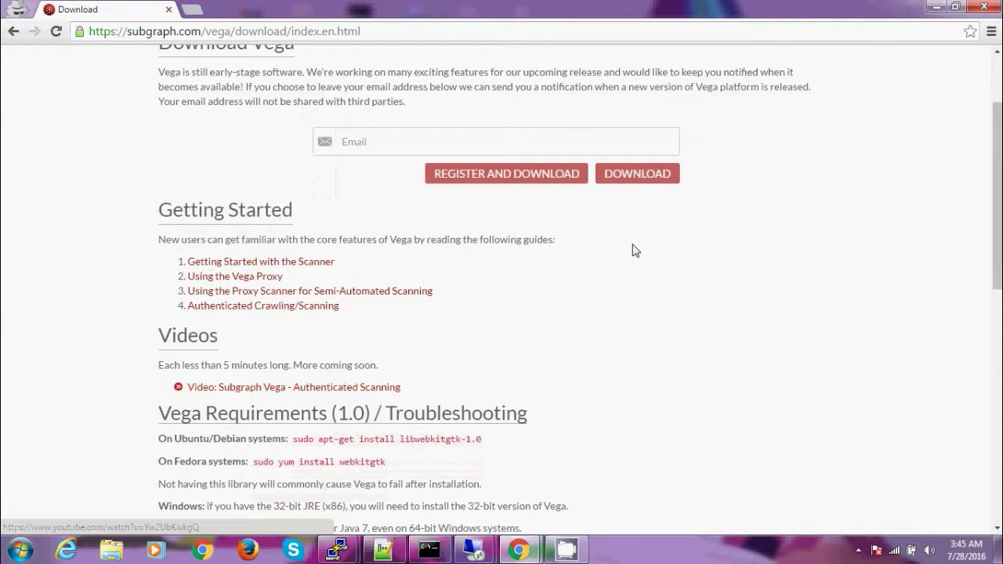
pyautogui.scroll(2, 635, 251)
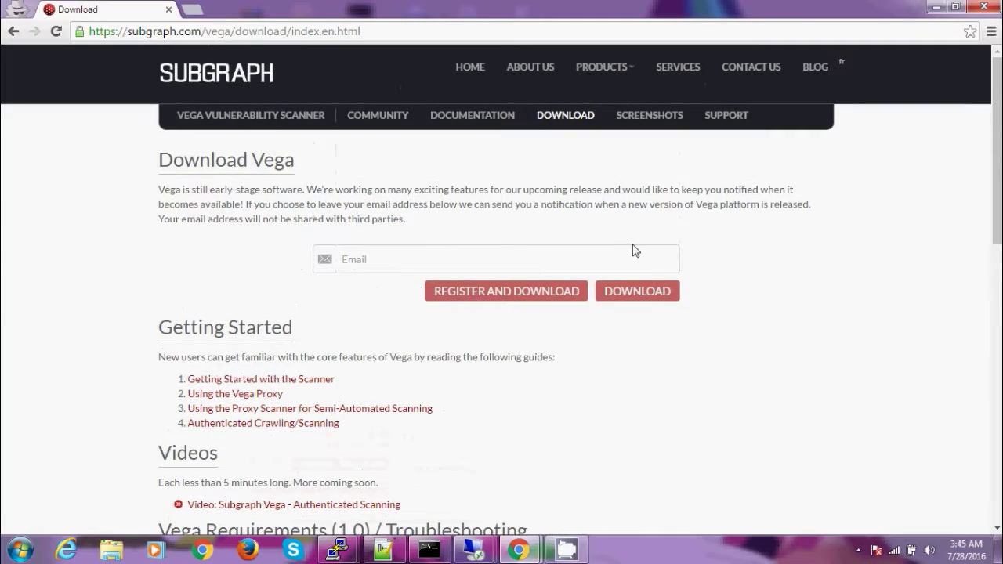
pyautogui.scroll(-1, 635, 251)
pyautogui.scroll(-1, 636, 251)
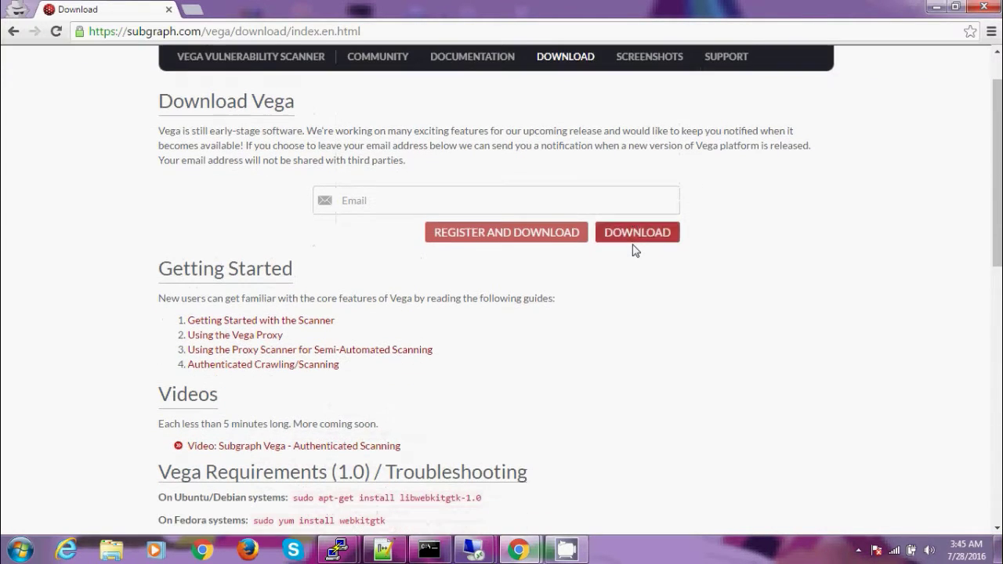
pyautogui.scroll(2, 636, 250)
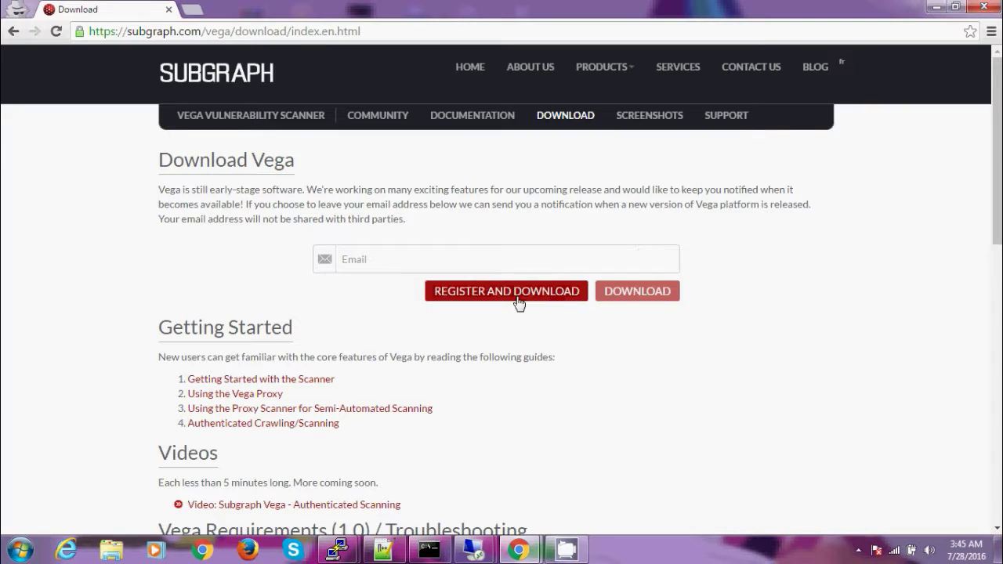
# - Start downloading the Microsoft Windows 64-bit JRE version of Vega without registering an e-mail, and cancel the download
pyautogui.click(639, 294)
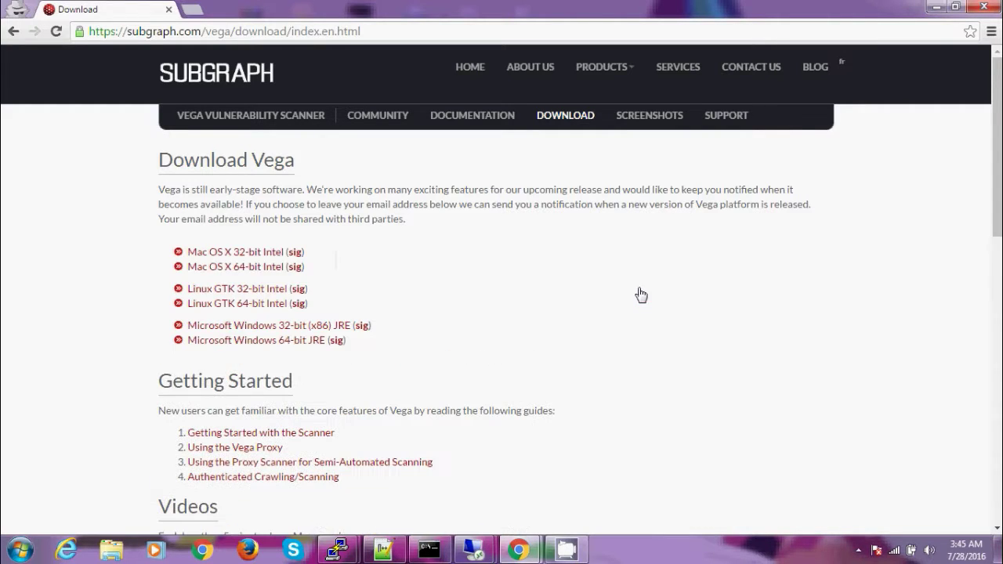
pyautogui.click(251, 344)
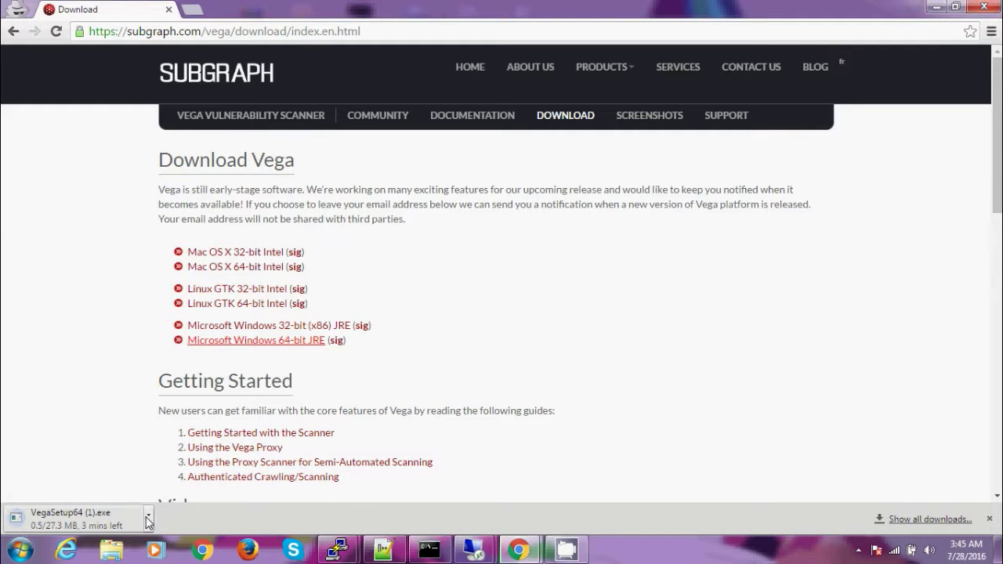
pyautogui.click(148, 519)
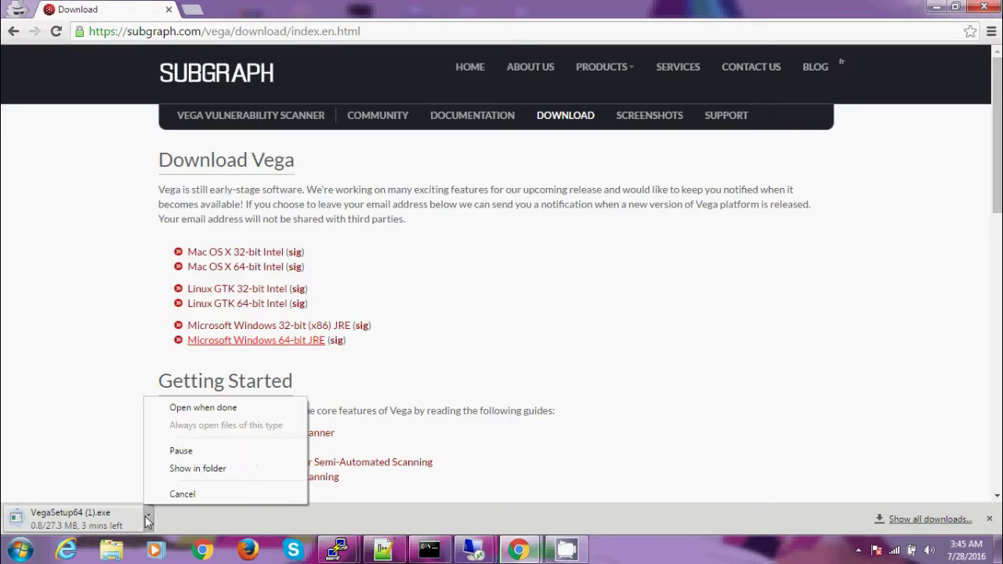
pyautogui.click(176, 495)
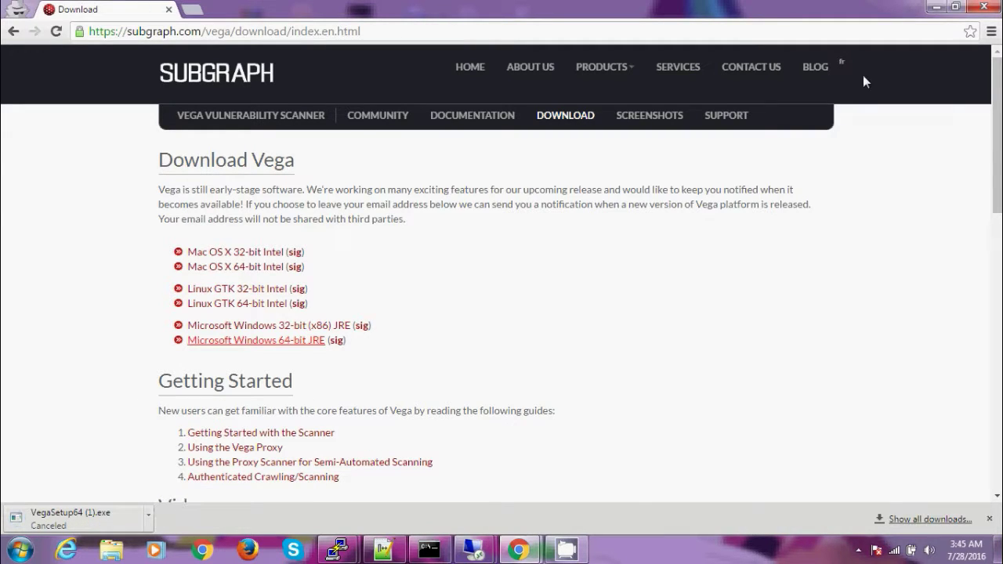
# - Switch to Subgraph Vega in the second remote desktop session and cancel its open scan target dialog
pyautogui.click(937, 9)
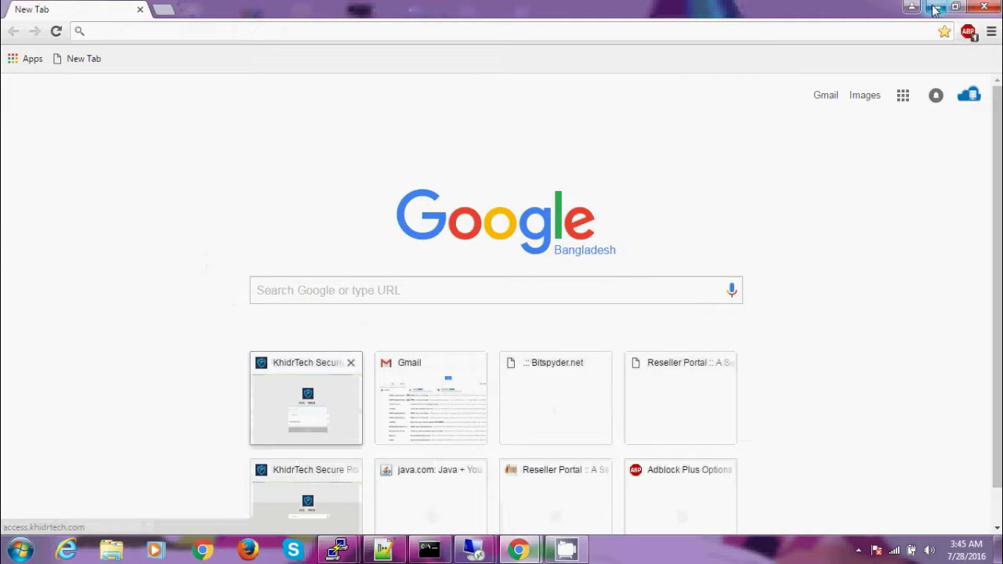
pyautogui.click(931, 9)
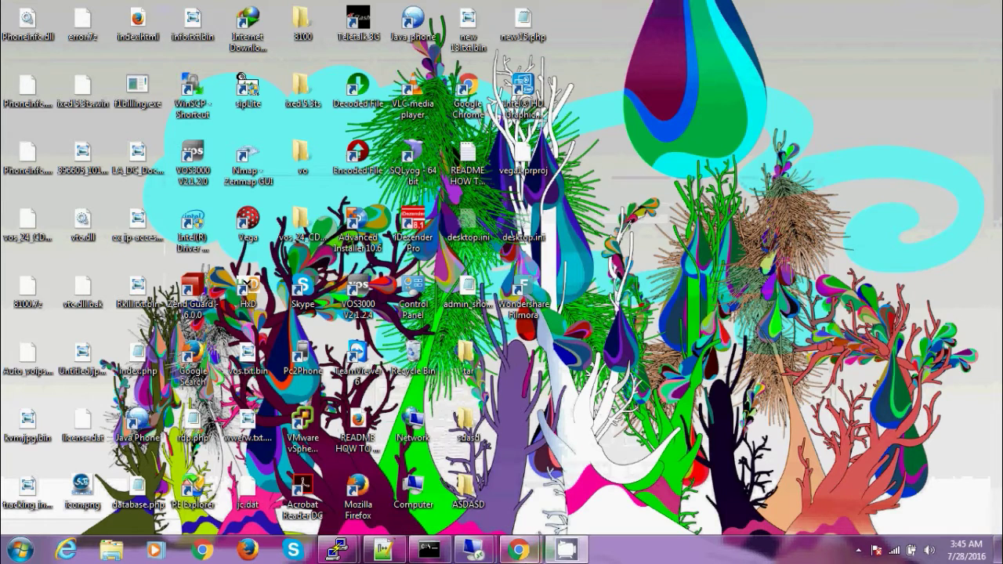
pyautogui.moveTo(476, 551)
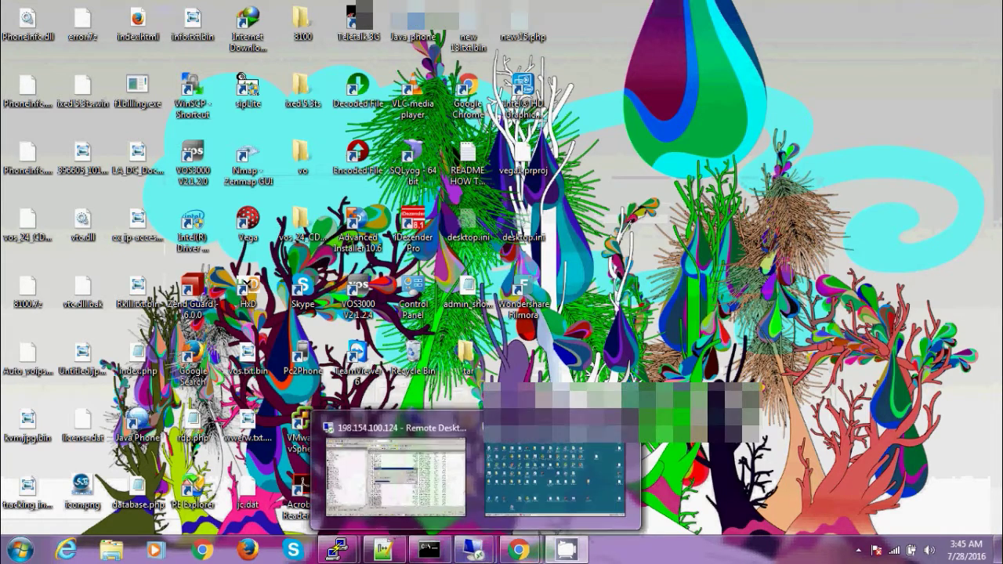
pyautogui.moveTo(555, 476)
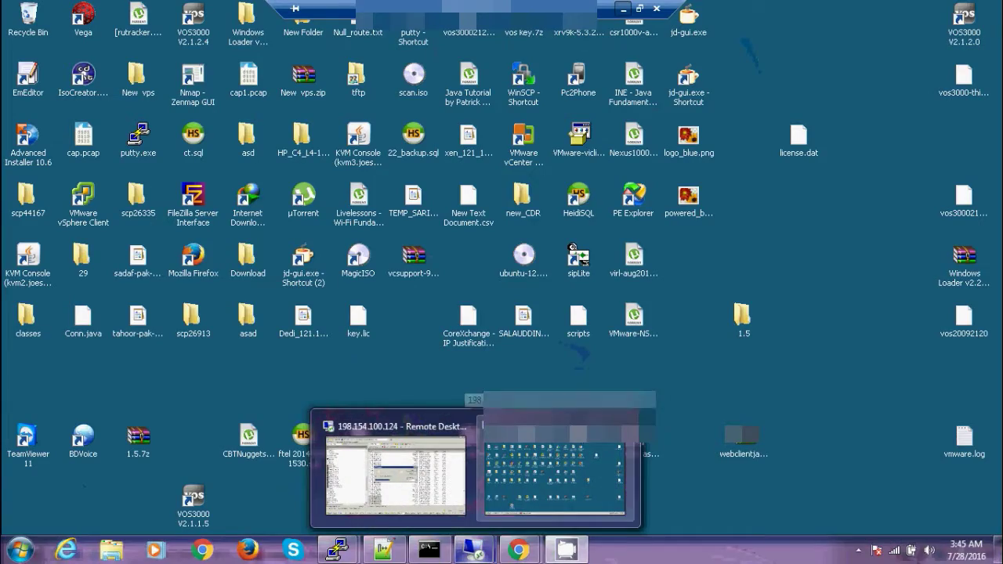
pyautogui.click(555, 476)
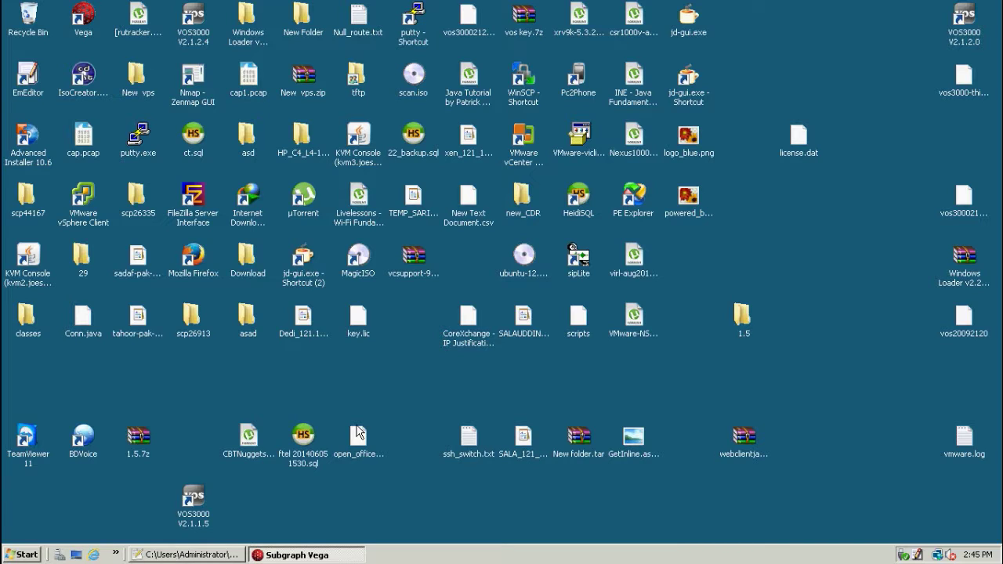
pyautogui.click(253, 556)
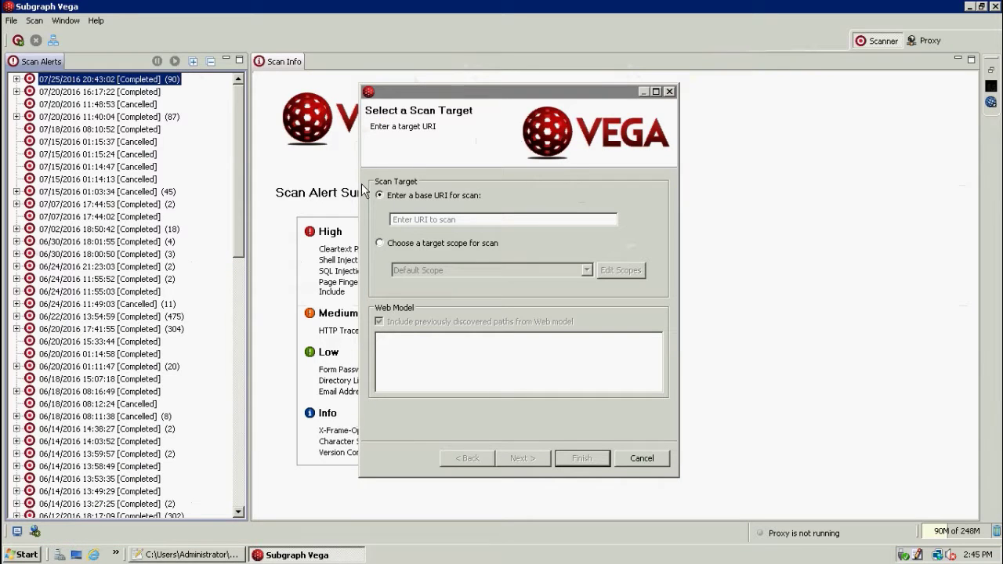
pyautogui.click(641, 459)
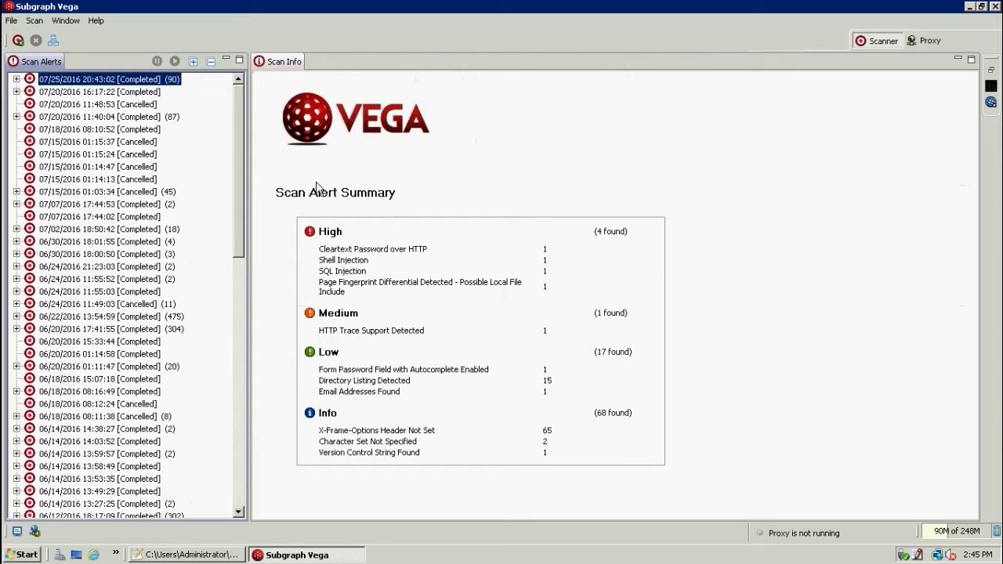
# - Start a new scan with 10.10.10.10:78 as the base URI and continue to the module selection
pyautogui.click(18, 41)
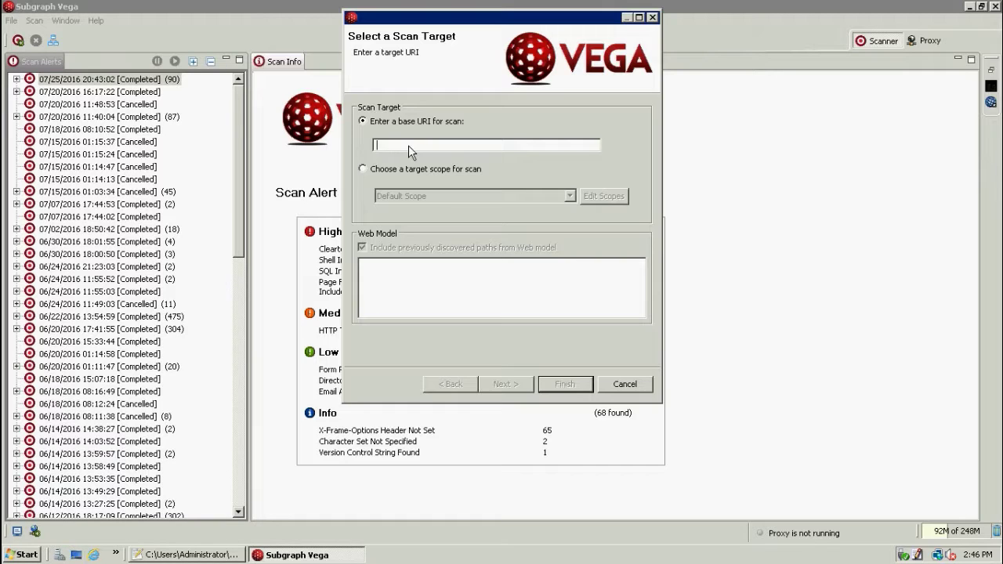
pyautogui.write('ht')
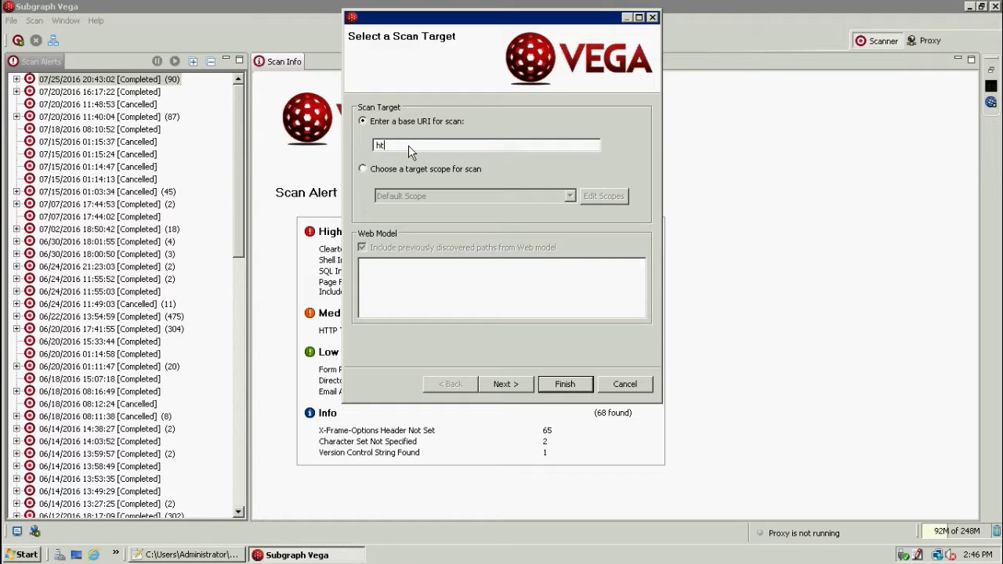
pyautogui.write('tp:\\\\10.10.10.10')
pyautogui.moveTo(401, 146); pyautogui.dragTo(341, 143)
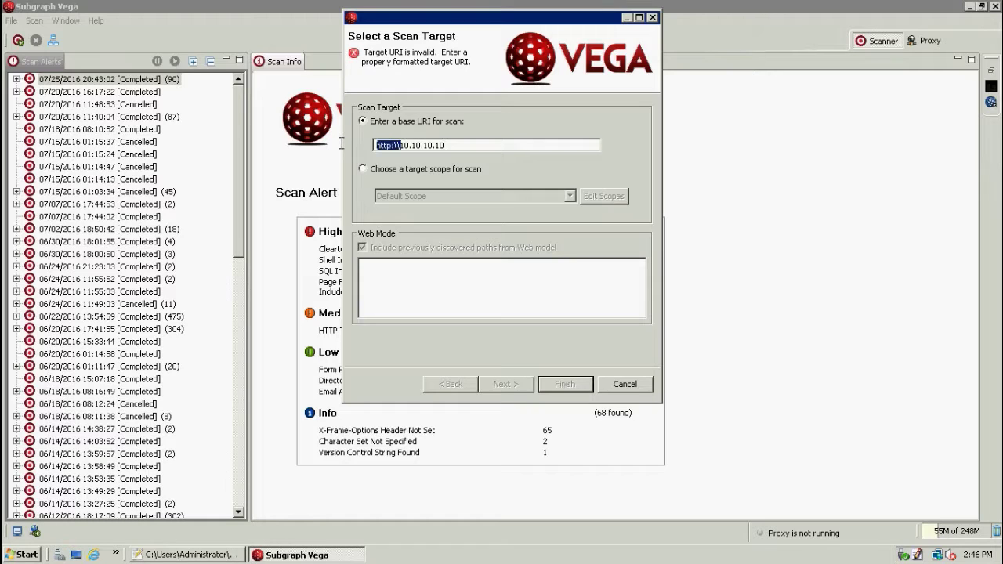
pyautogui.press('BackSpace')
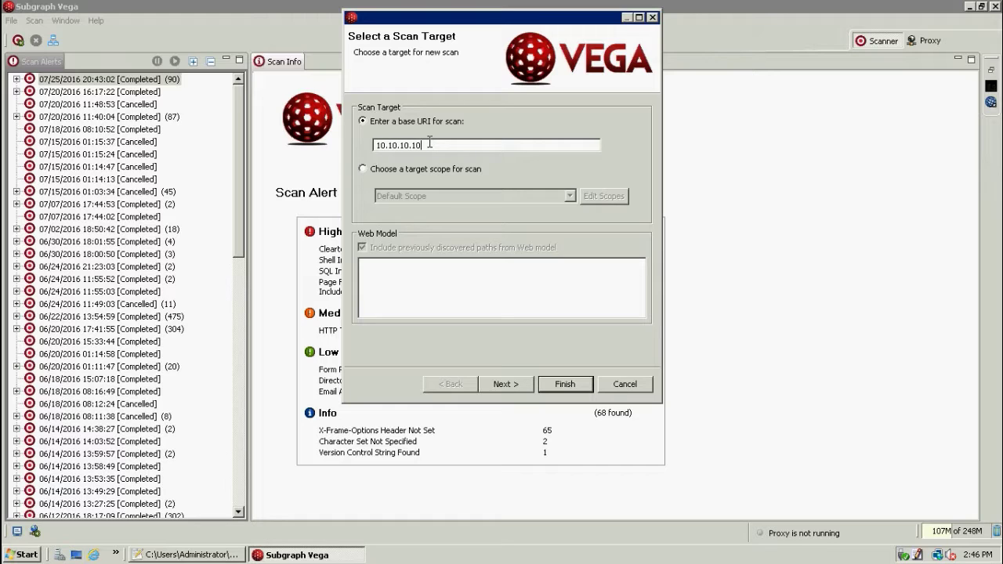
pyautogui.write(':78')
pyautogui.click(525, 384)
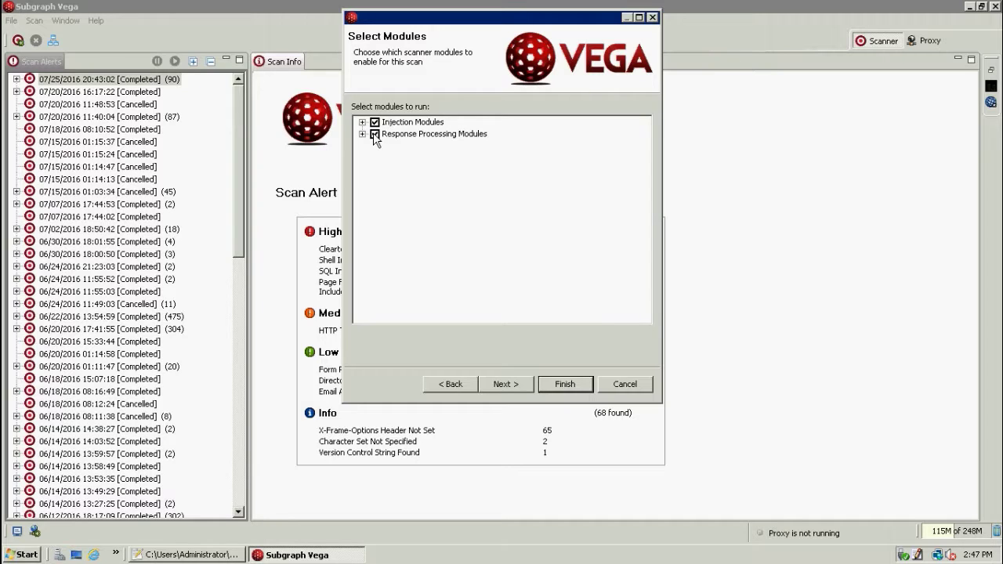
# - Keep the selected modules, continue to the authentication options of the new scan, and cancel the scan setup
pyautogui.click(505, 384)
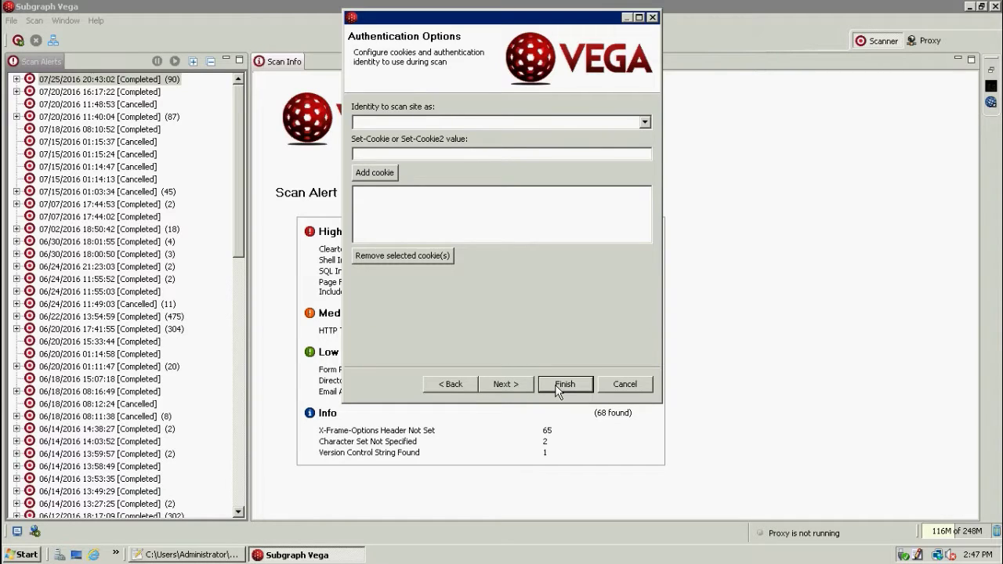
pyautogui.click(632, 386)
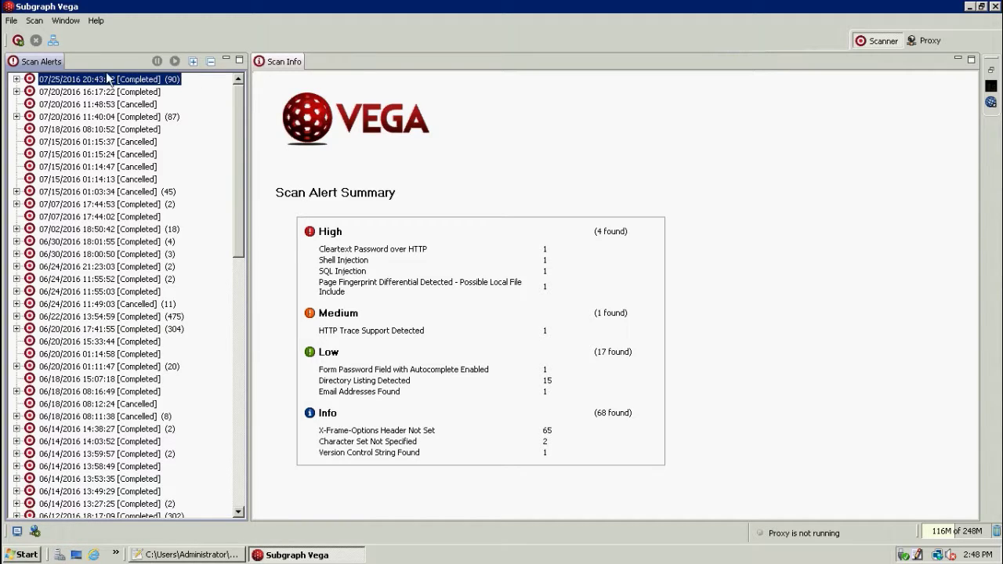
# - Expand the 07/25/2016 20:43:02 scan and its host down to the High alerts, and widen the alerts tree
pyautogui.click(15, 79)
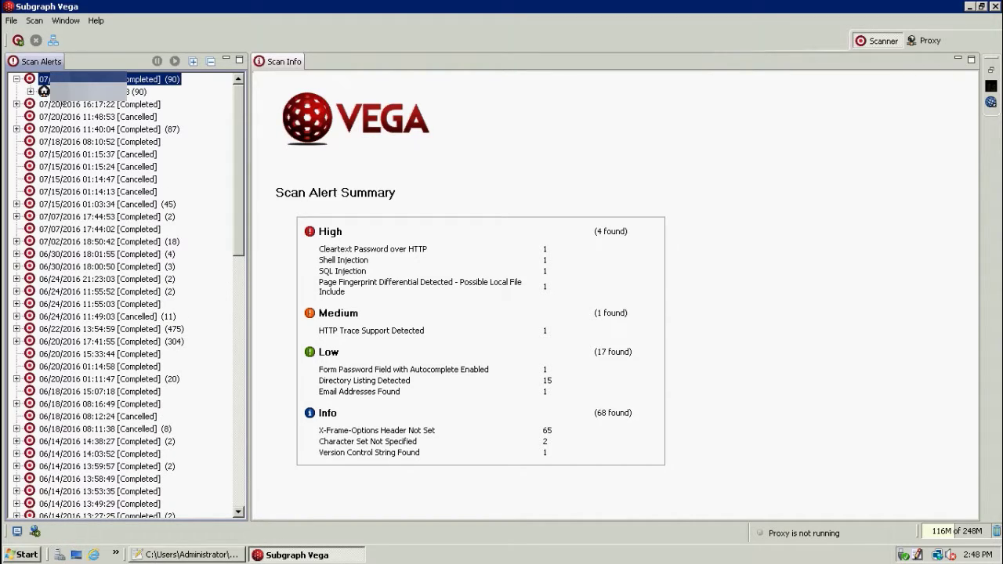
pyautogui.click(43, 92)
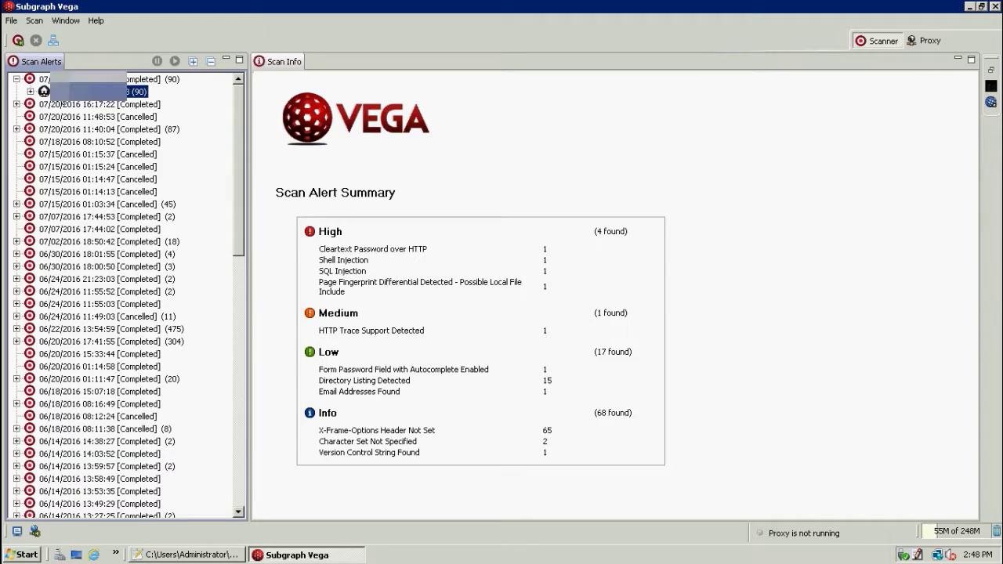
pyautogui.click(29, 92)
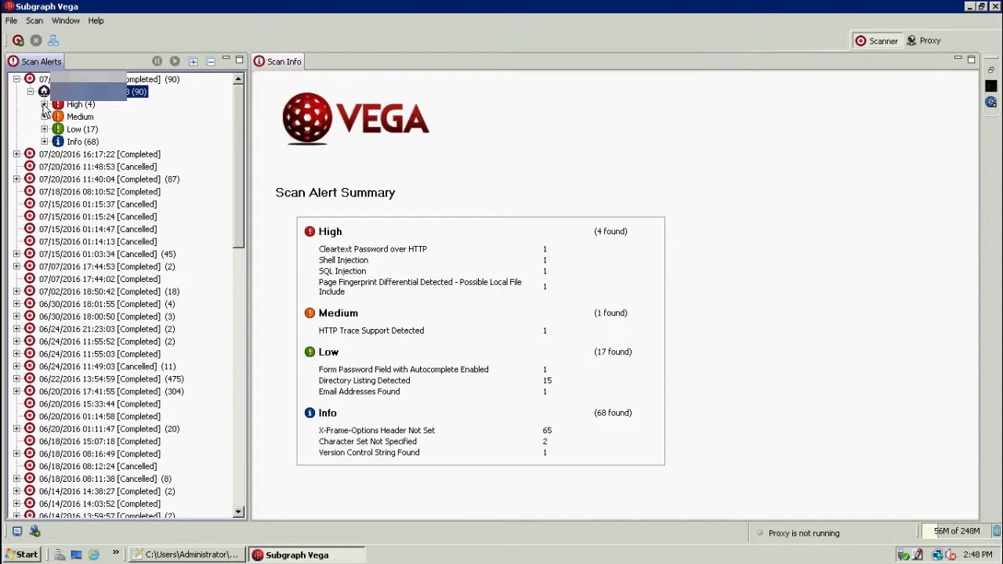
pyautogui.click(44, 104)
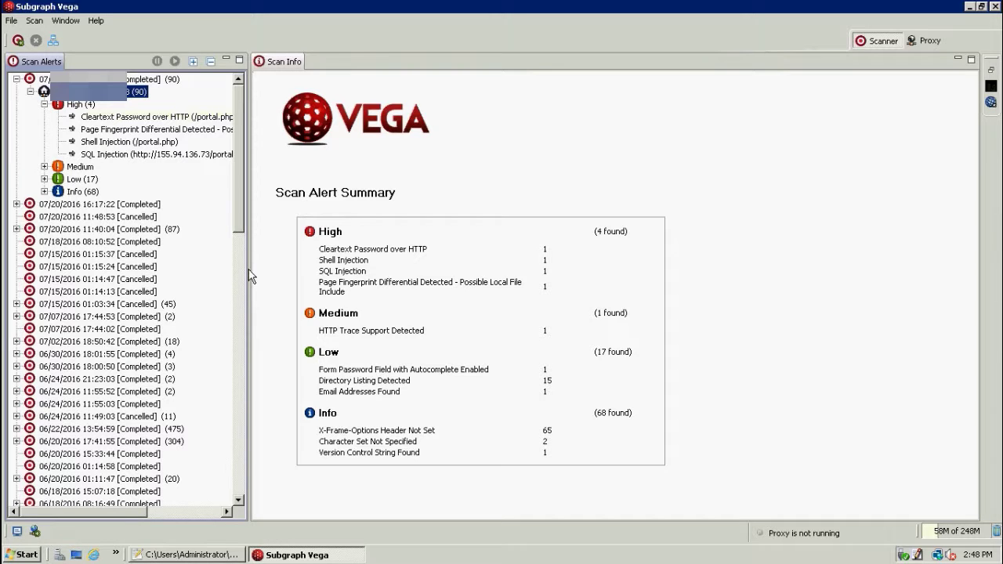
pyautogui.moveTo(251, 275); pyautogui.dragTo(336, 270)
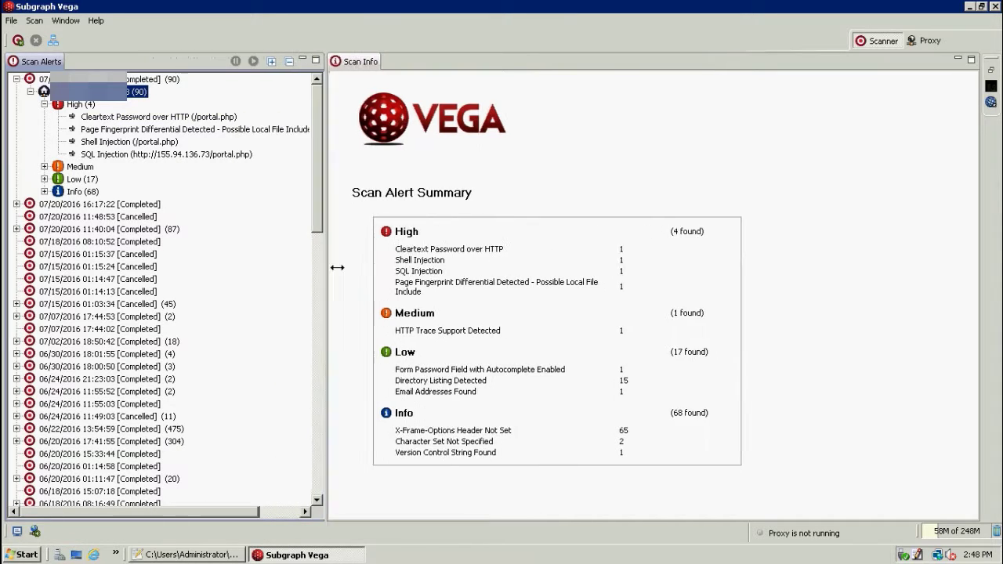
# - Review the High alerts for Cleartext Password over HTTP, Page Fingerprint Differential, Shell Injection and SQL Injection
pyautogui.click(147, 119)
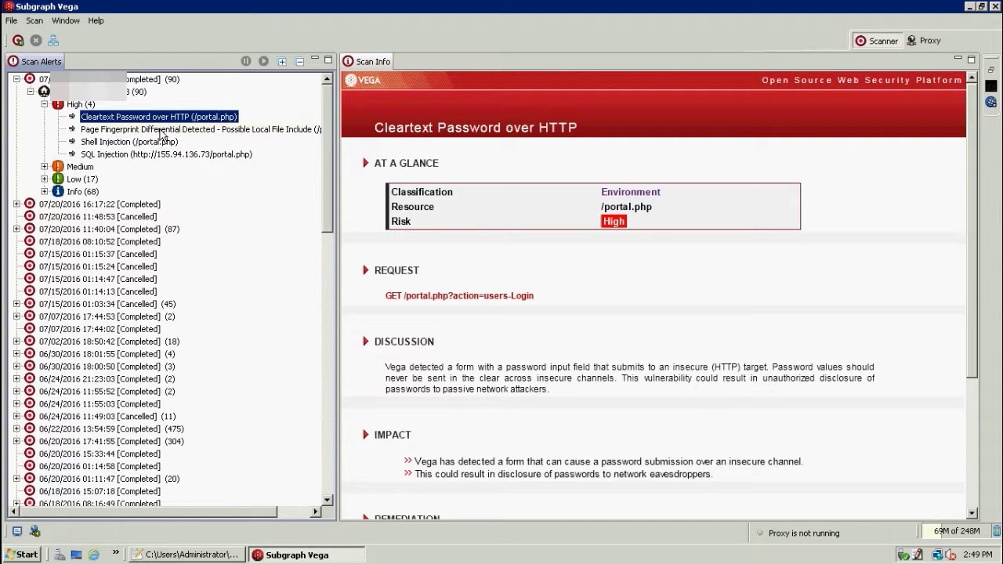
pyautogui.click(160, 130)
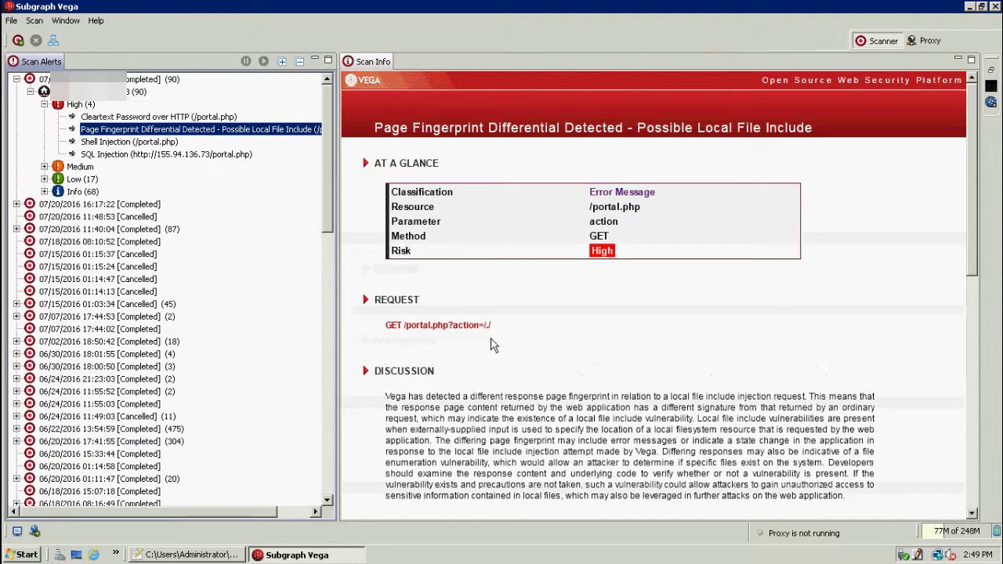
pyautogui.click(972, 365)
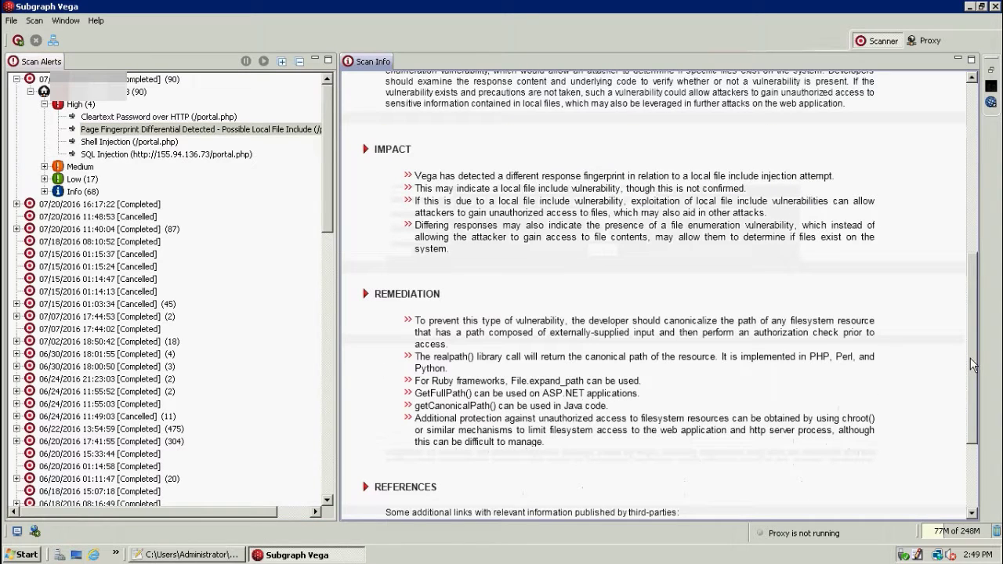
pyautogui.scroll(-2, 658, 294)
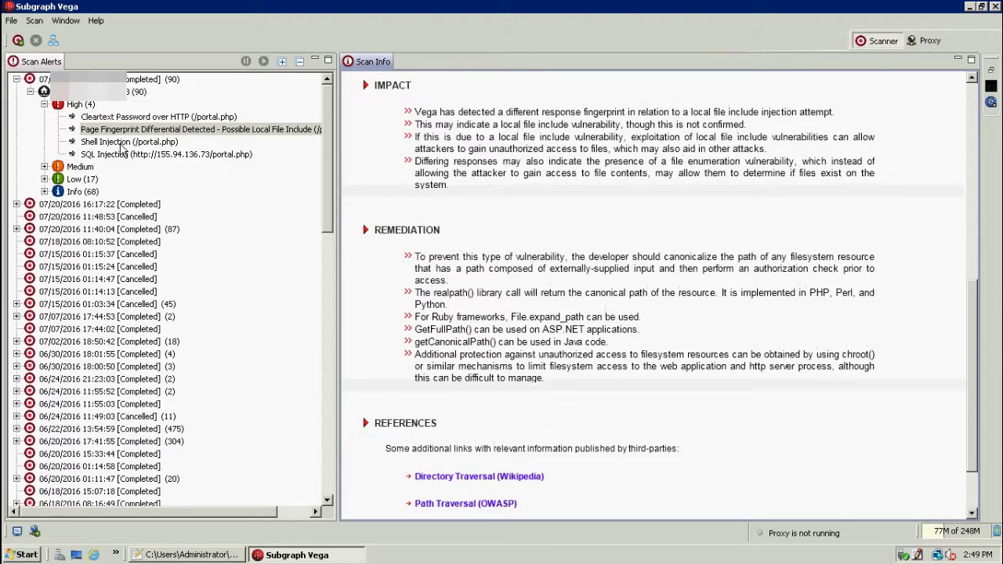
pyautogui.click(121, 144)
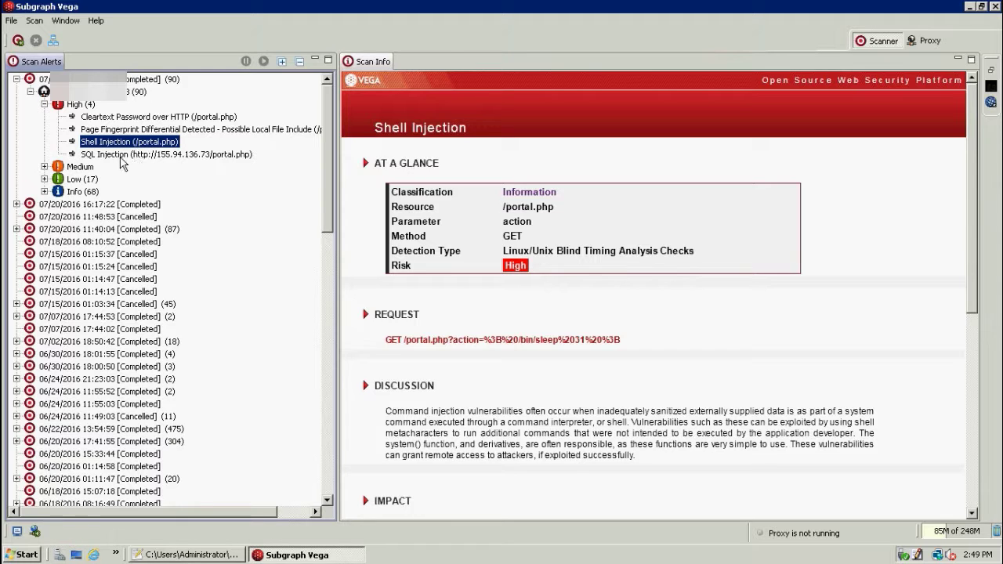
pyautogui.click(121, 155)
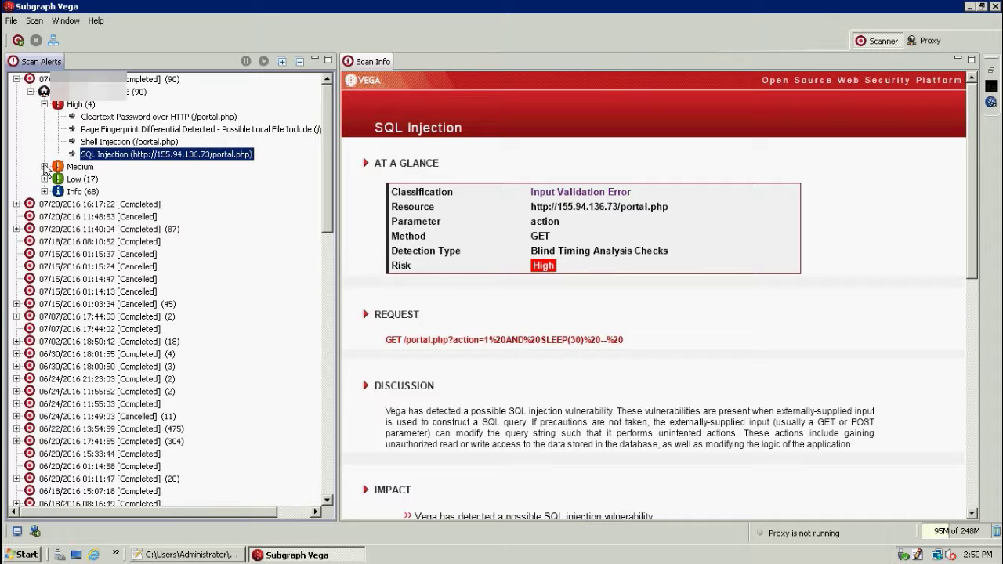
# - Examine the Medium alert HTTP Trace Support Detected and highlight the PHP version in its resource details
pyautogui.click(45, 167)
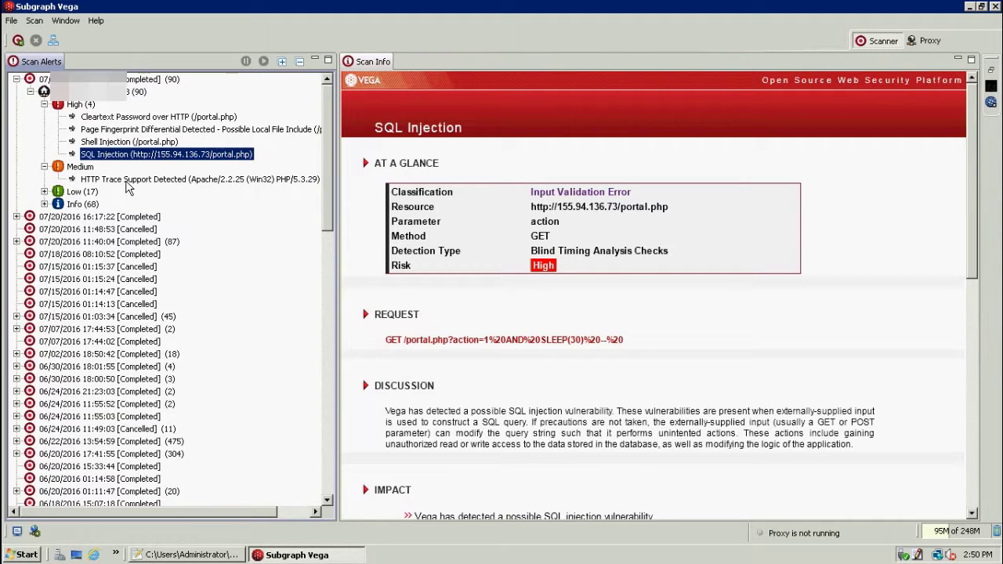
pyautogui.click(126, 181)
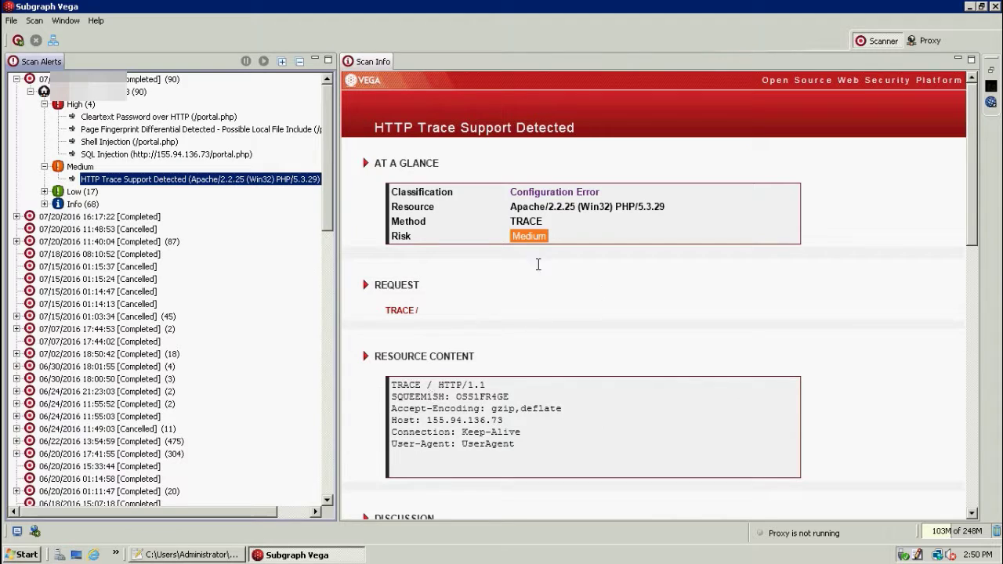
pyautogui.doubleClick(514, 206)
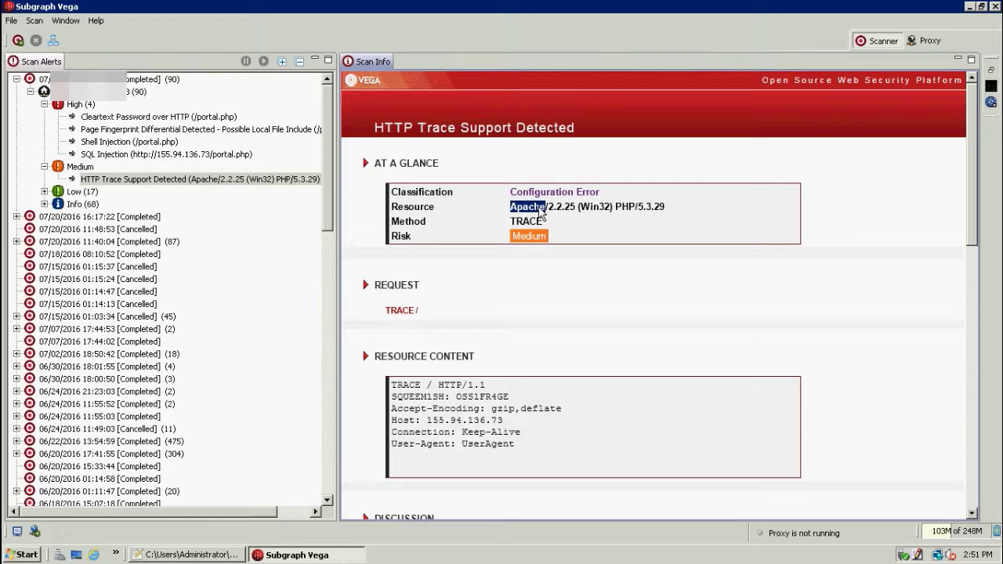
pyautogui.click(514, 213)
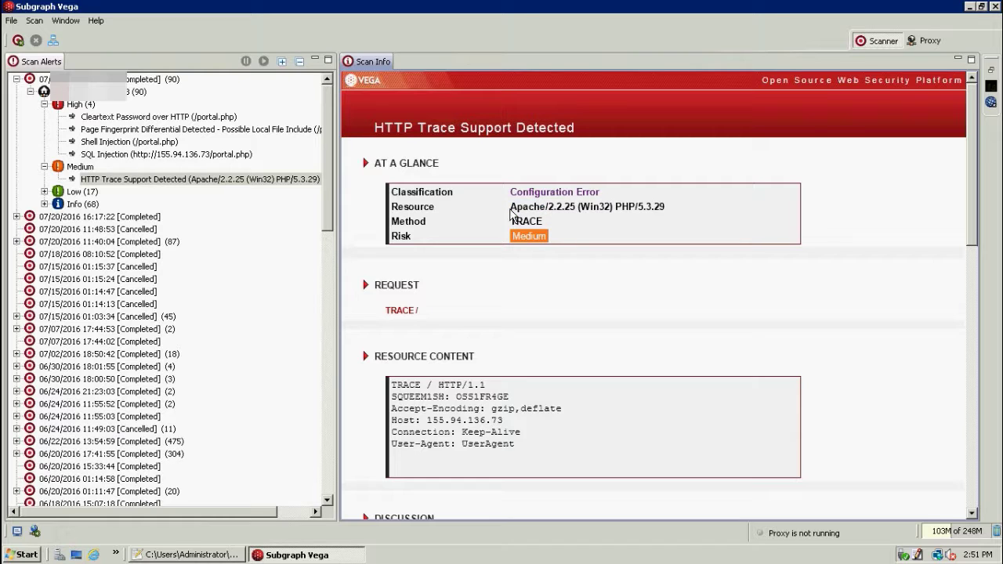
pyautogui.moveTo(568, 210); pyautogui.dragTo(662, 206)
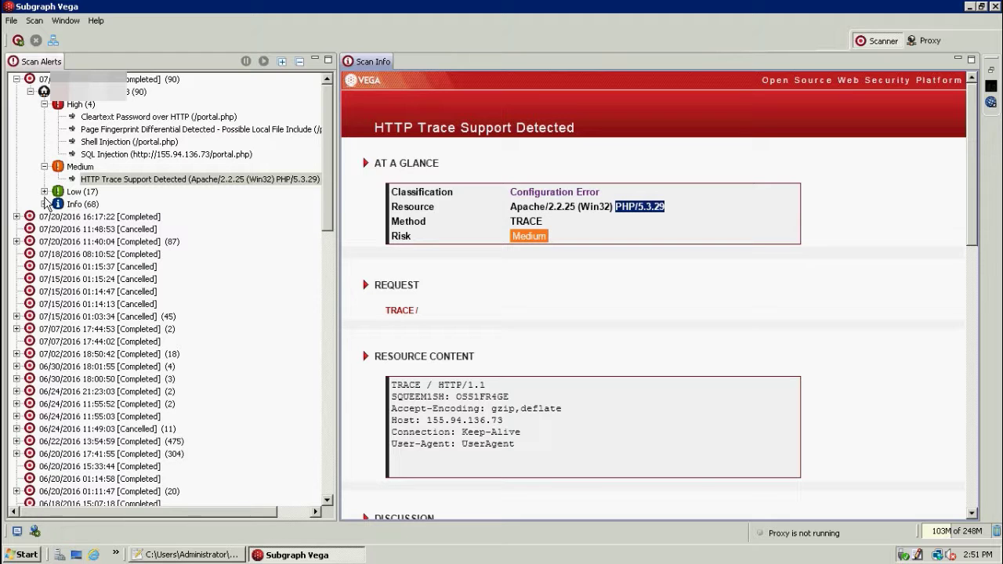
# - Review the Low alerts, viewing the /css/ entry of Directory Listing Detected and Form Password Field with Autocomplete Enabled
pyautogui.click(44, 192)
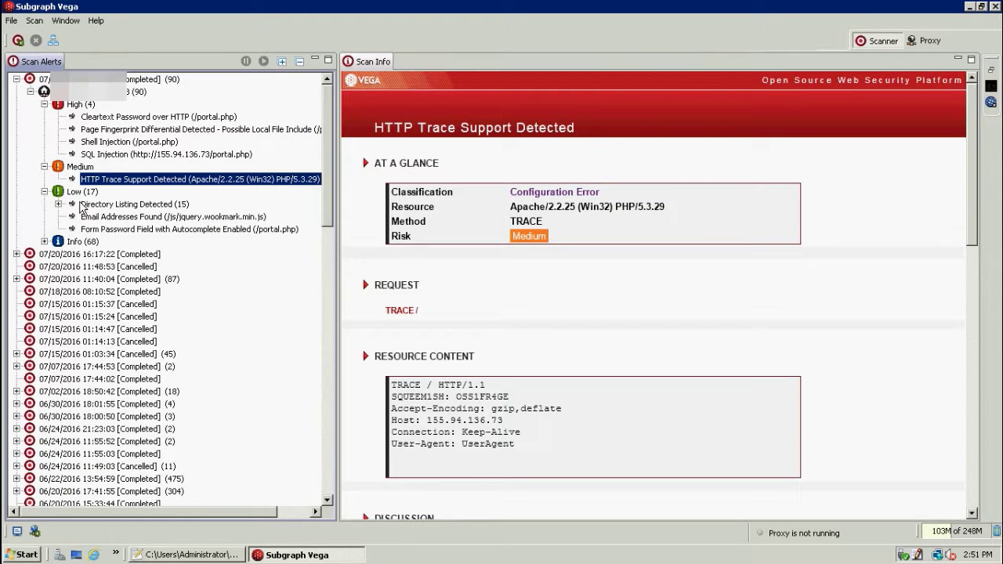
pyautogui.click(58, 205)
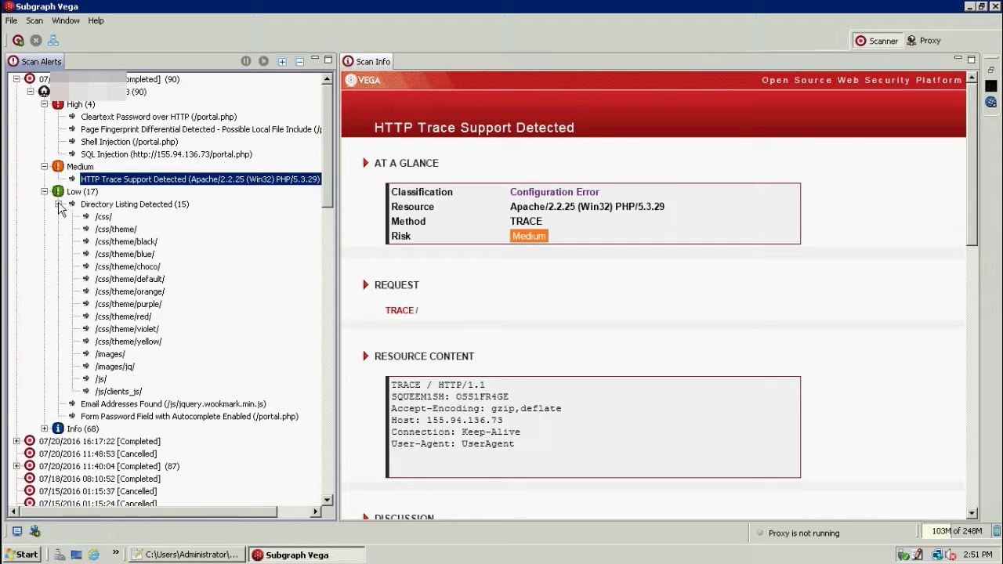
pyautogui.click(104, 217)
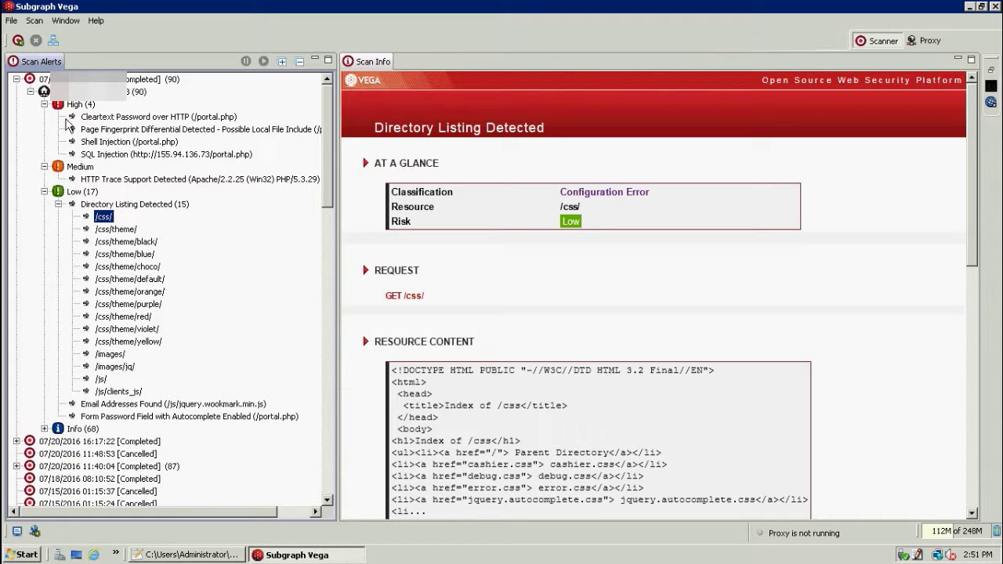
pyautogui.click(58, 204)
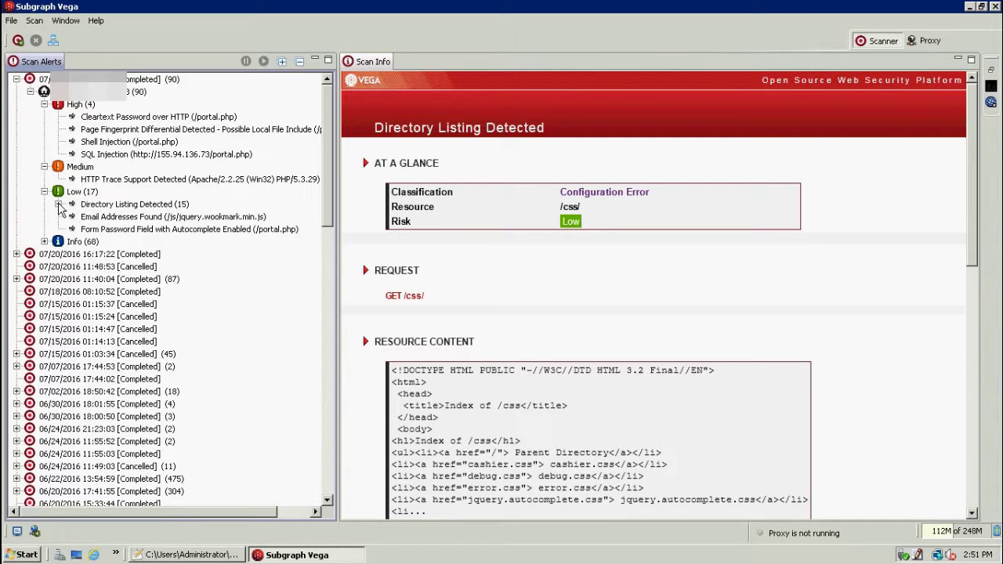
pyautogui.click(105, 228)
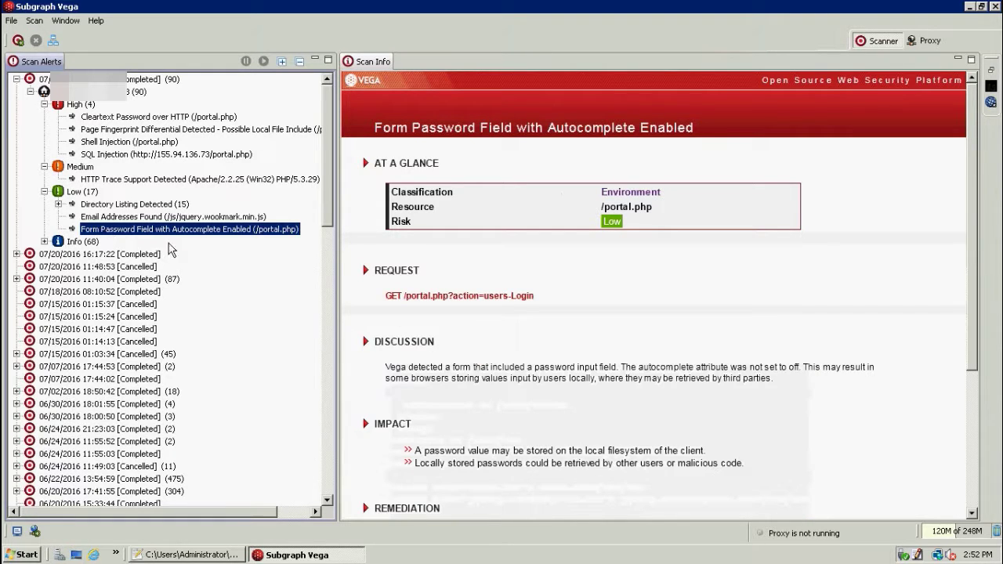
# - Expand the Info alerts and look through the resources listed under X-Frame-Options Header Not Set
pyautogui.click(44, 242)
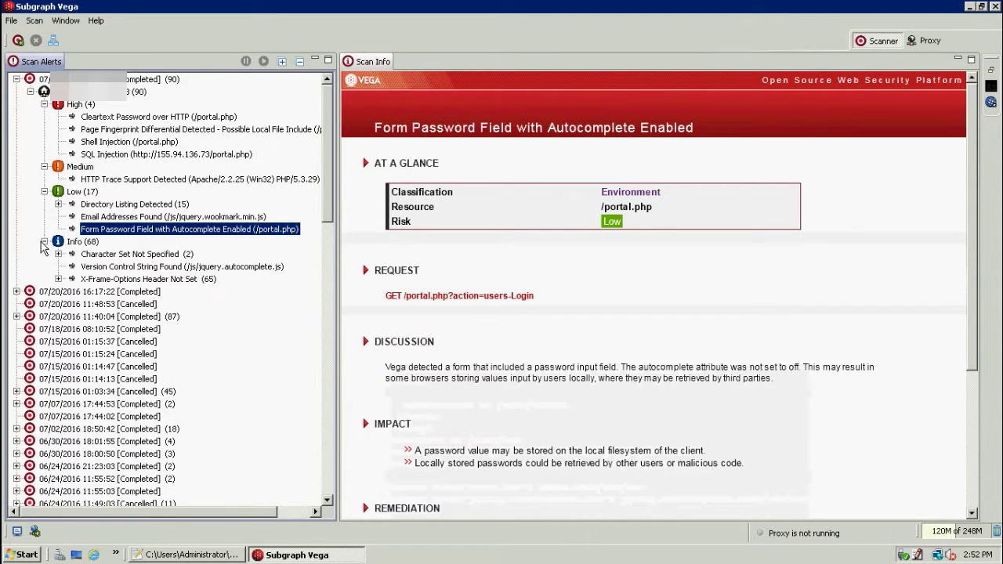
pyautogui.click(76, 243)
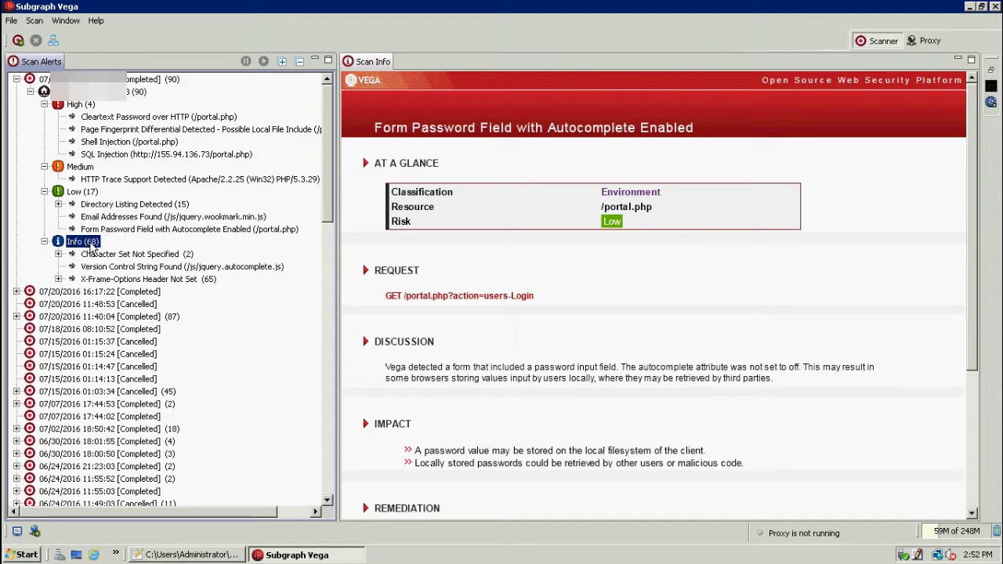
pyautogui.click(58, 279)
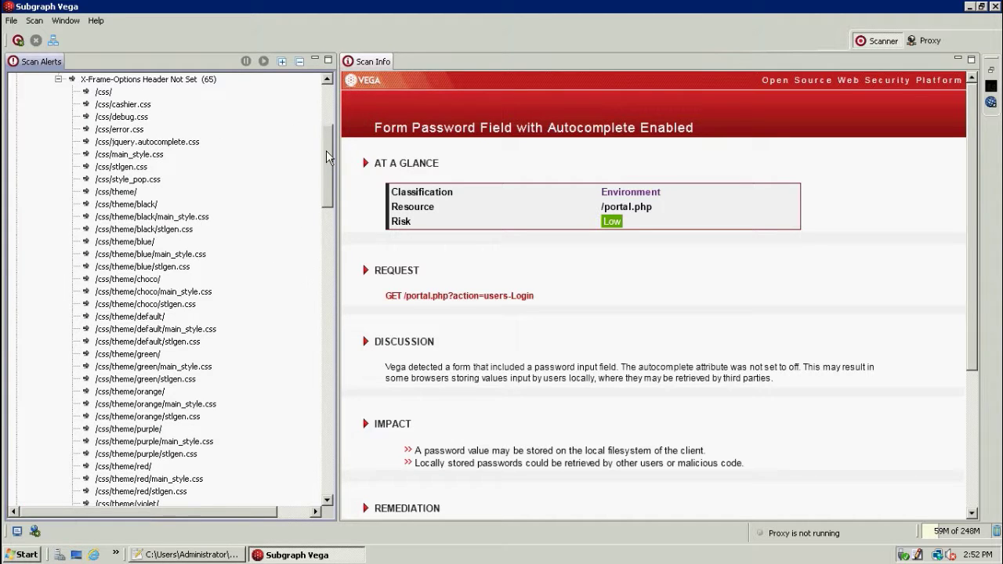
pyautogui.moveTo(327, 152); pyautogui.dragTo(326, 302)
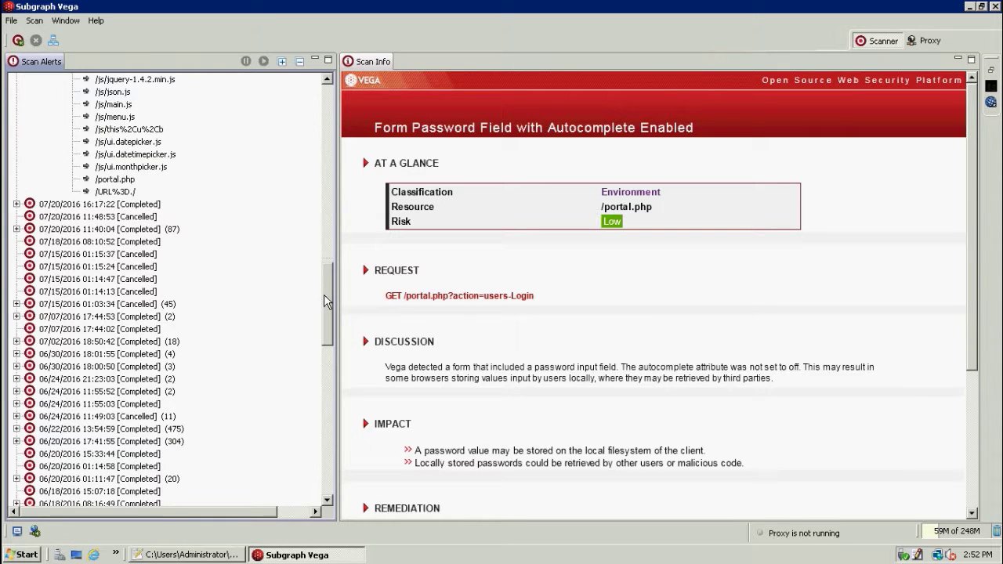
pyautogui.moveTo(324, 252); pyautogui.dragTo(323, 138)
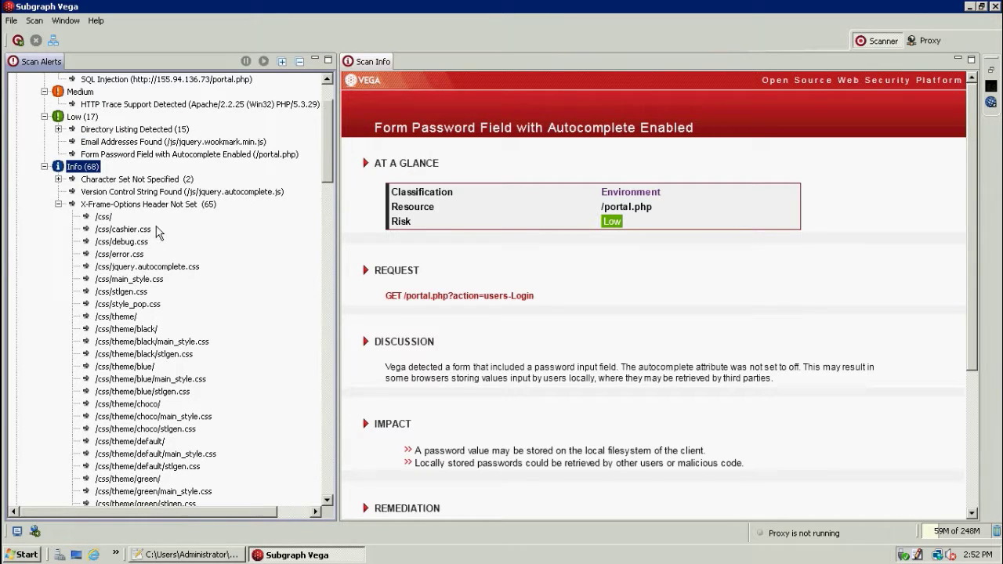
# - Collapse the X-Frame-Options entry, the Info, Low, Medium and High groups, and the scanned host's node
pyautogui.click(58, 203)
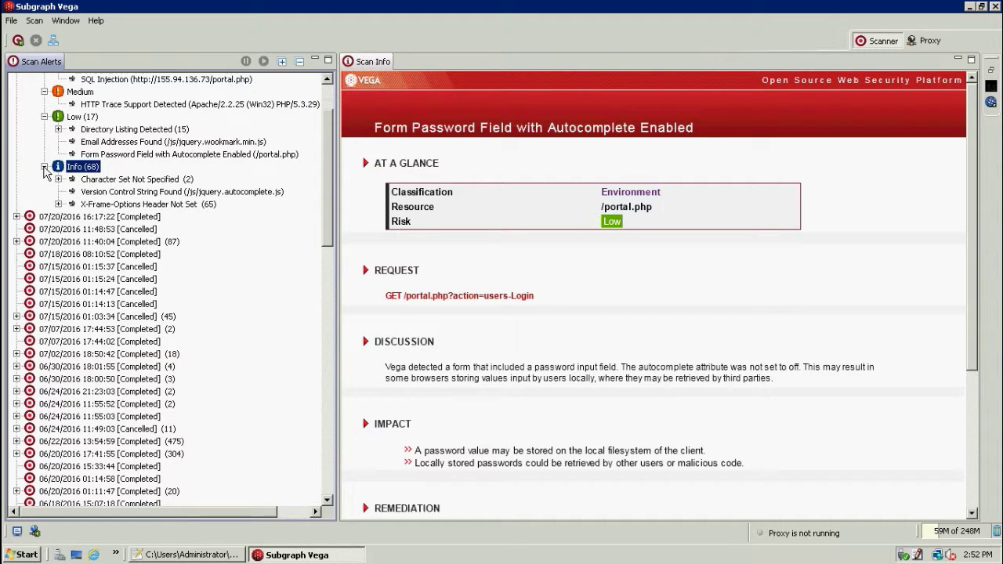
pyautogui.click(45, 167)
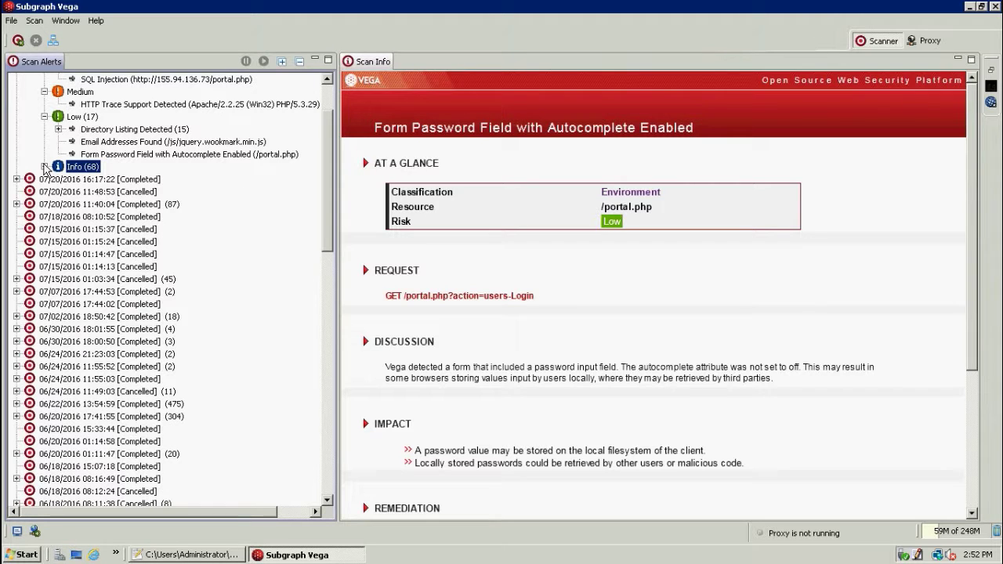
pyautogui.click(44, 117)
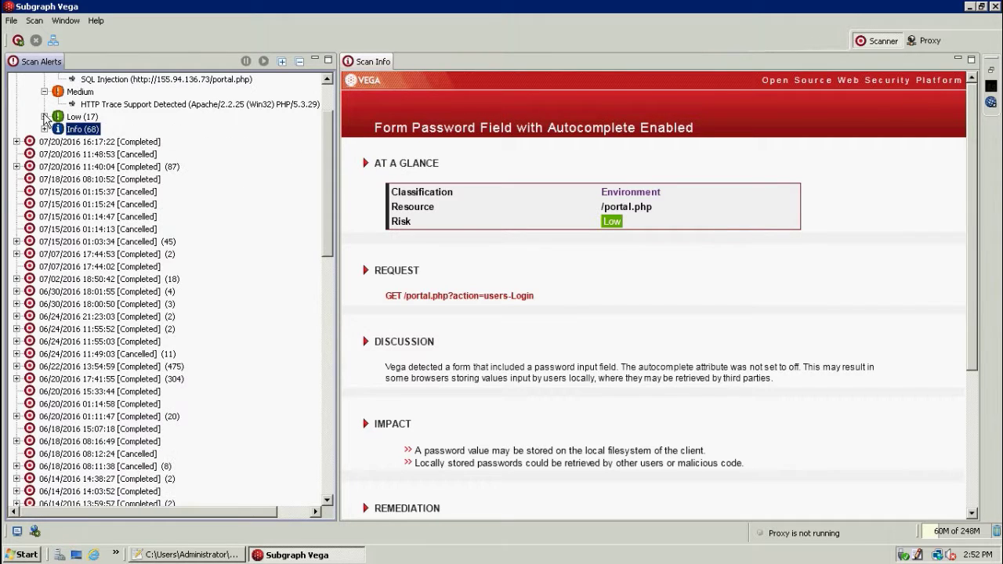
pyautogui.click(45, 92)
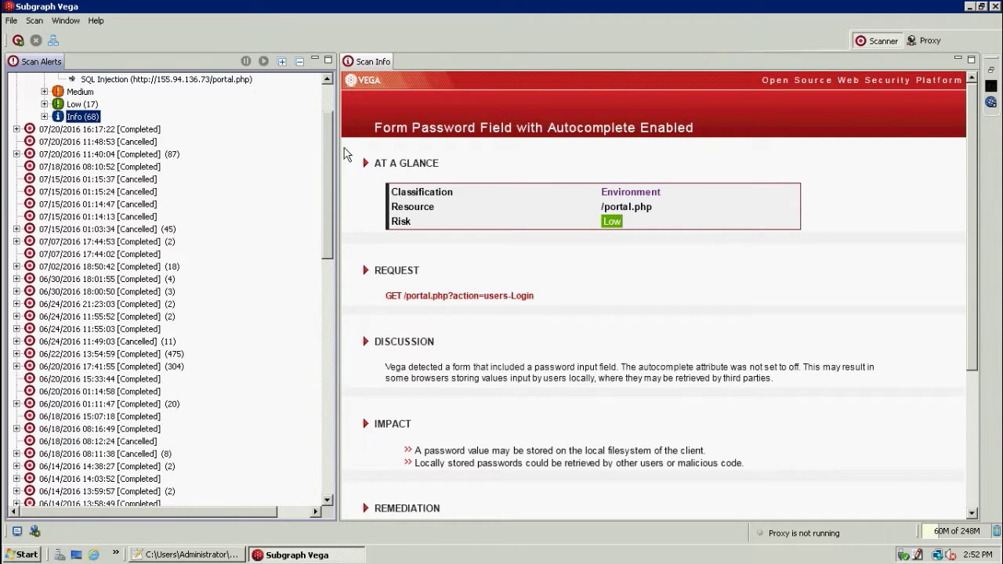
pyautogui.moveTo(329, 136); pyautogui.dragTo(328, 110)
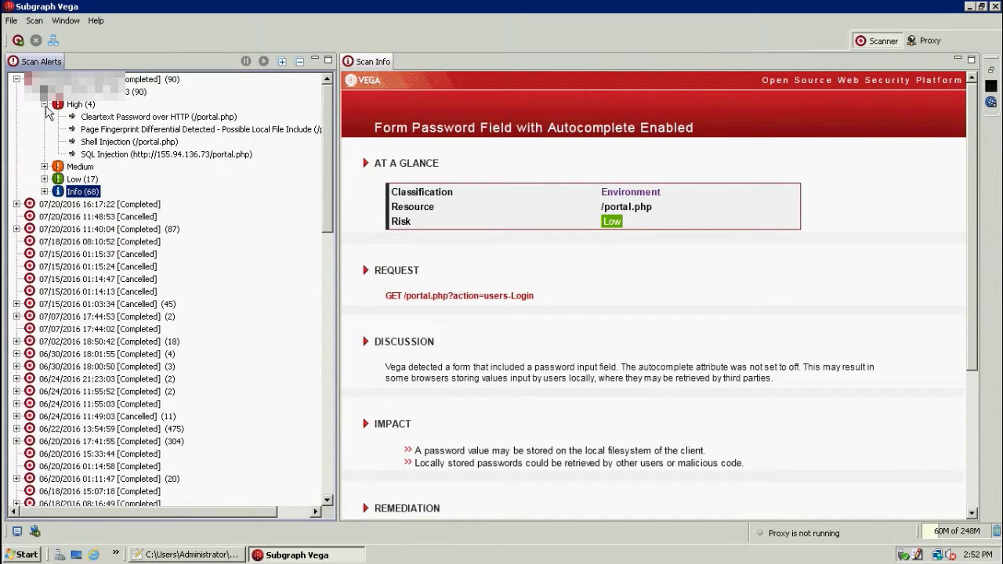
pyautogui.click(45, 106)
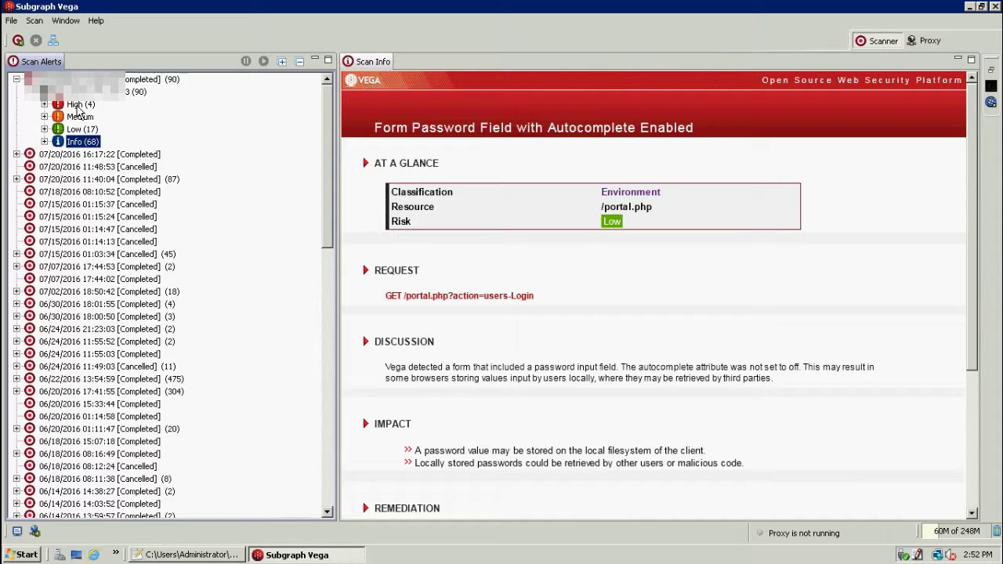
pyautogui.click(77, 108)
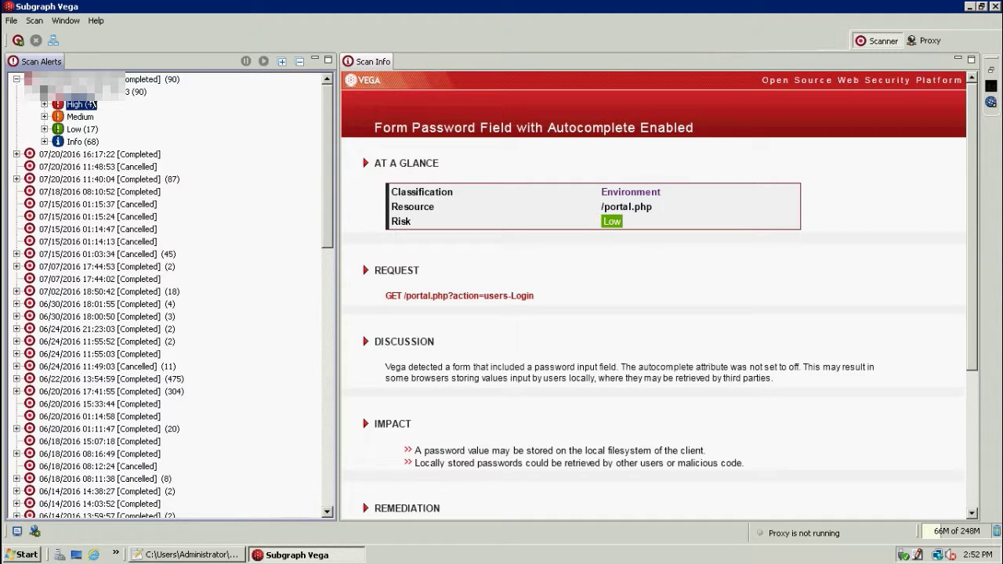
pyautogui.press('Up')
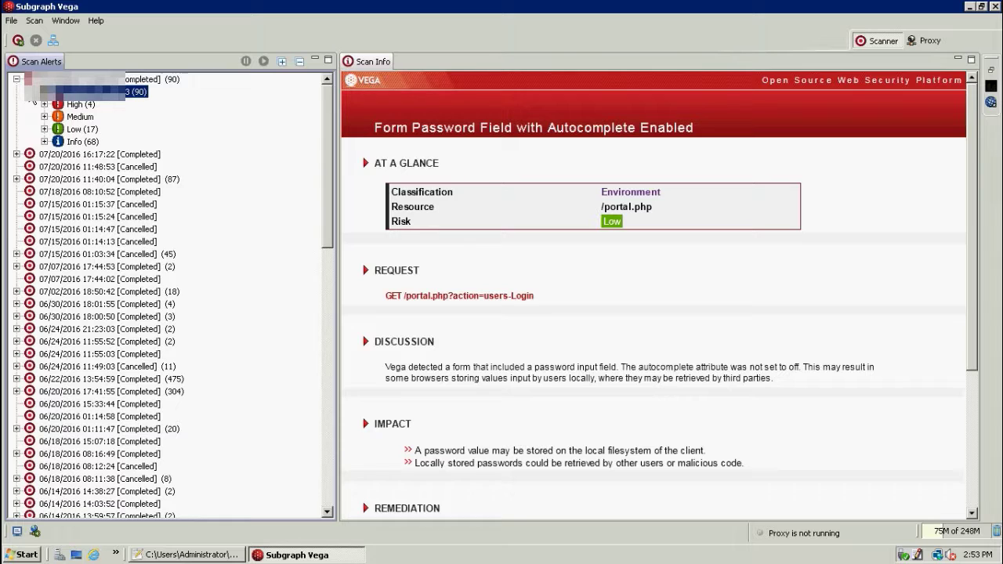
pyautogui.click(30, 93)
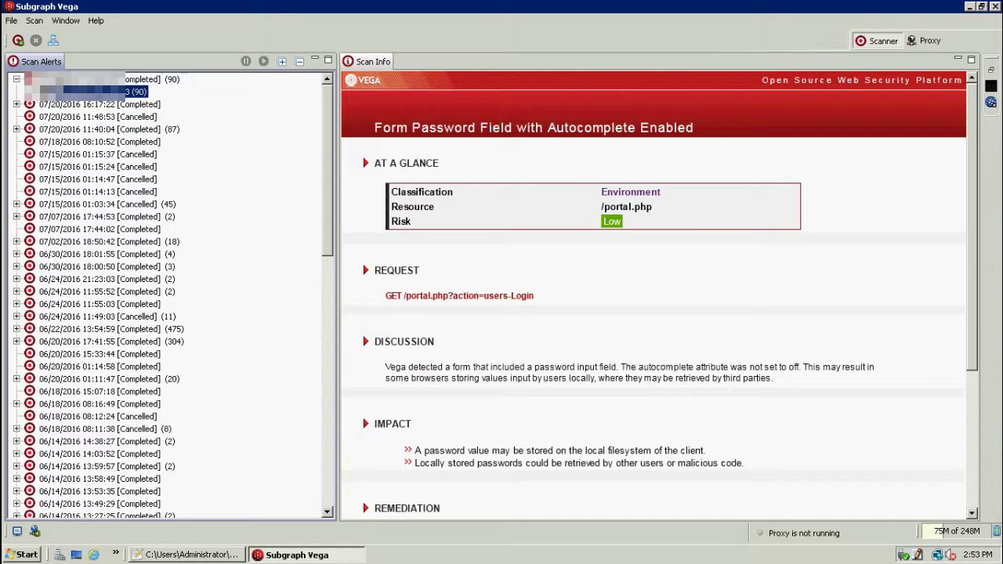
# - Display the Scan Alert Summary of the most recent completed scan
pyautogui.click(67, 80)
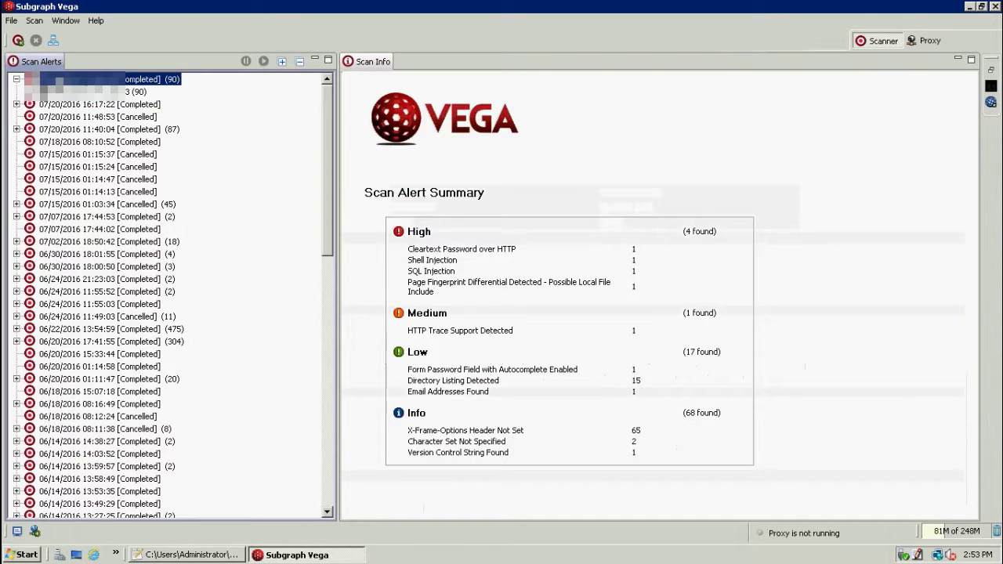
pyautogui.click(67, 92)
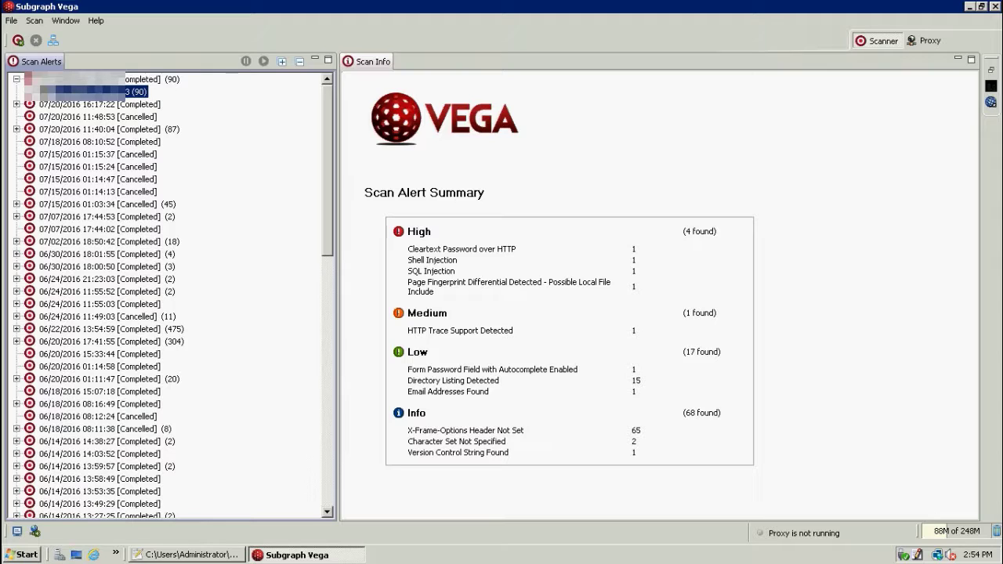
pyautogui.click(105, 80)
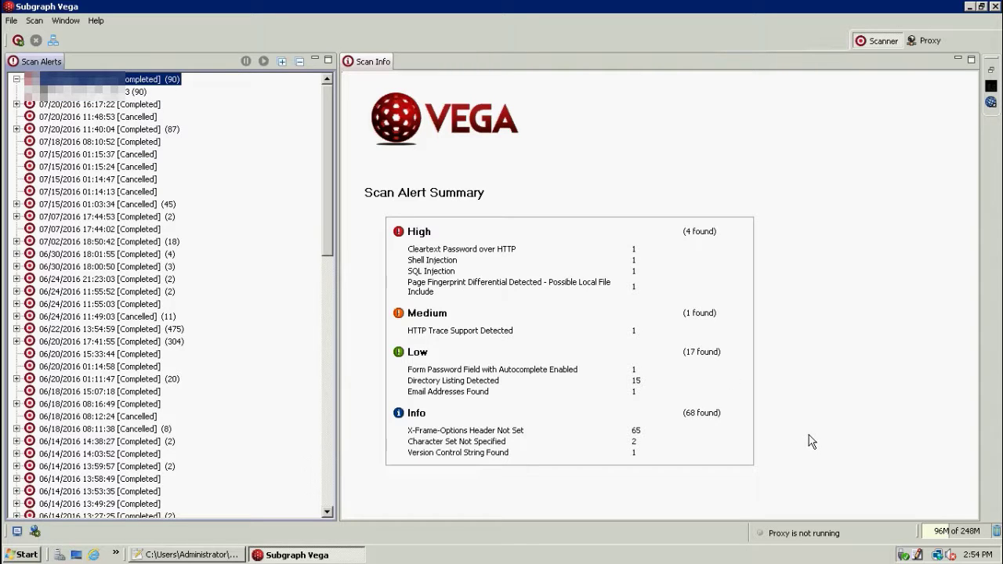